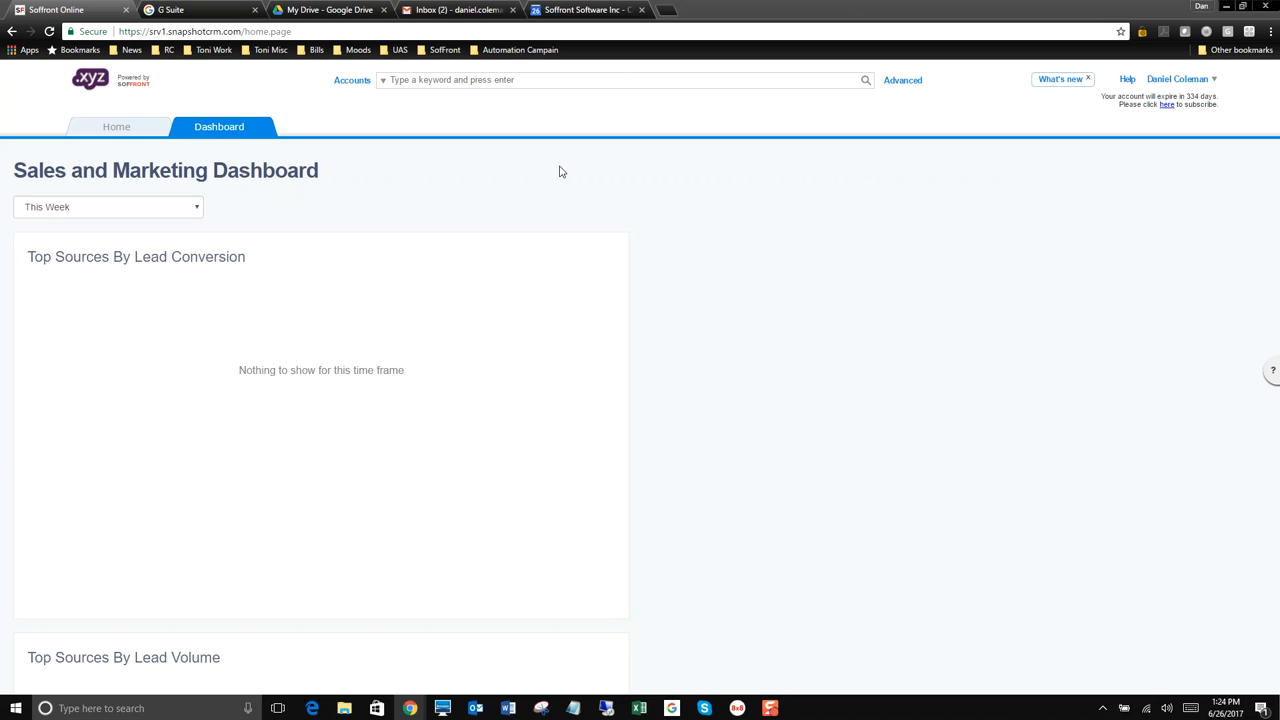
Open the Accounts workflow from the workflow settings for editing
{"action": "left_click", "coordinate": [155, 131]}
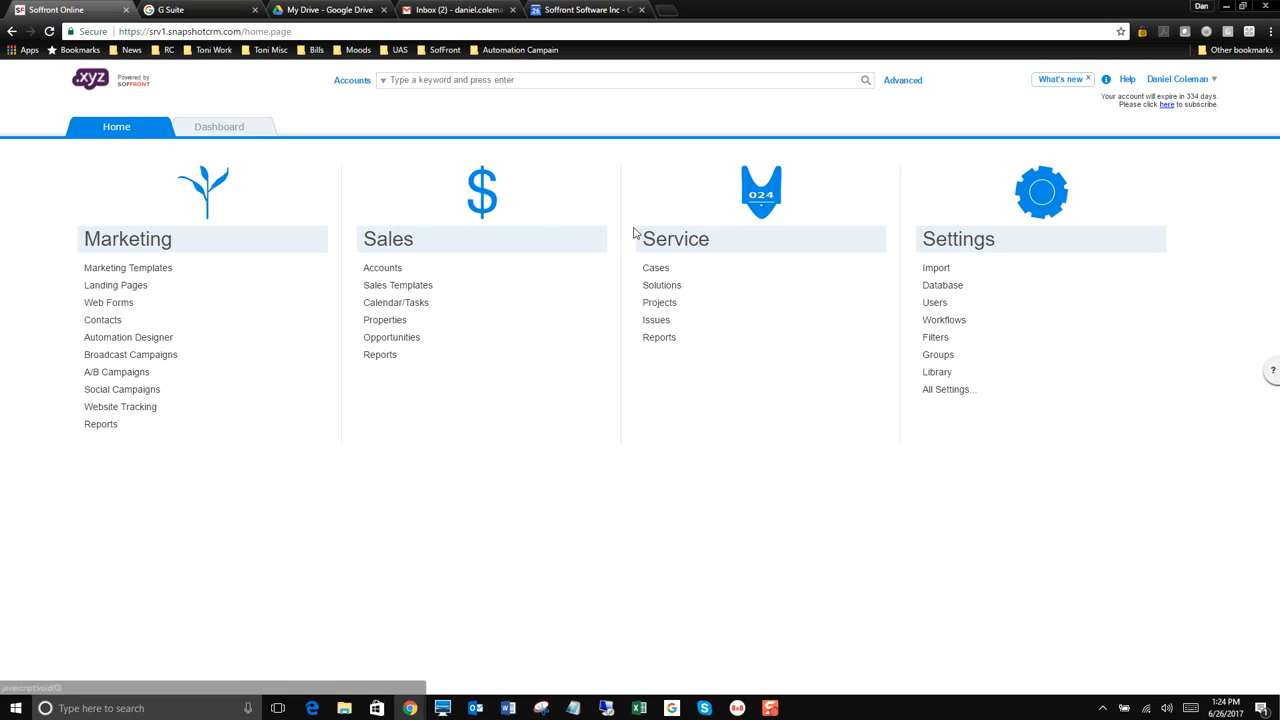
{"action": "left_click", "coordinate": [940, 320]}
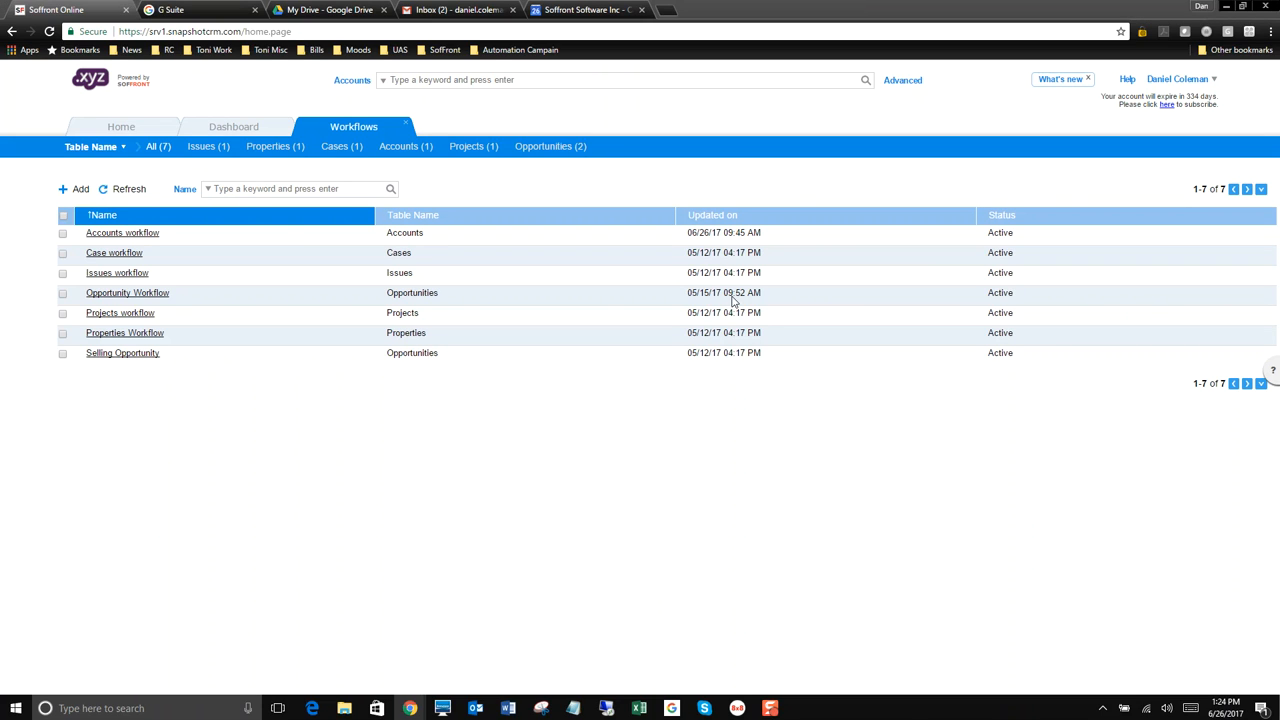
{"action": "left_click", "coordinate": [151, 236]}
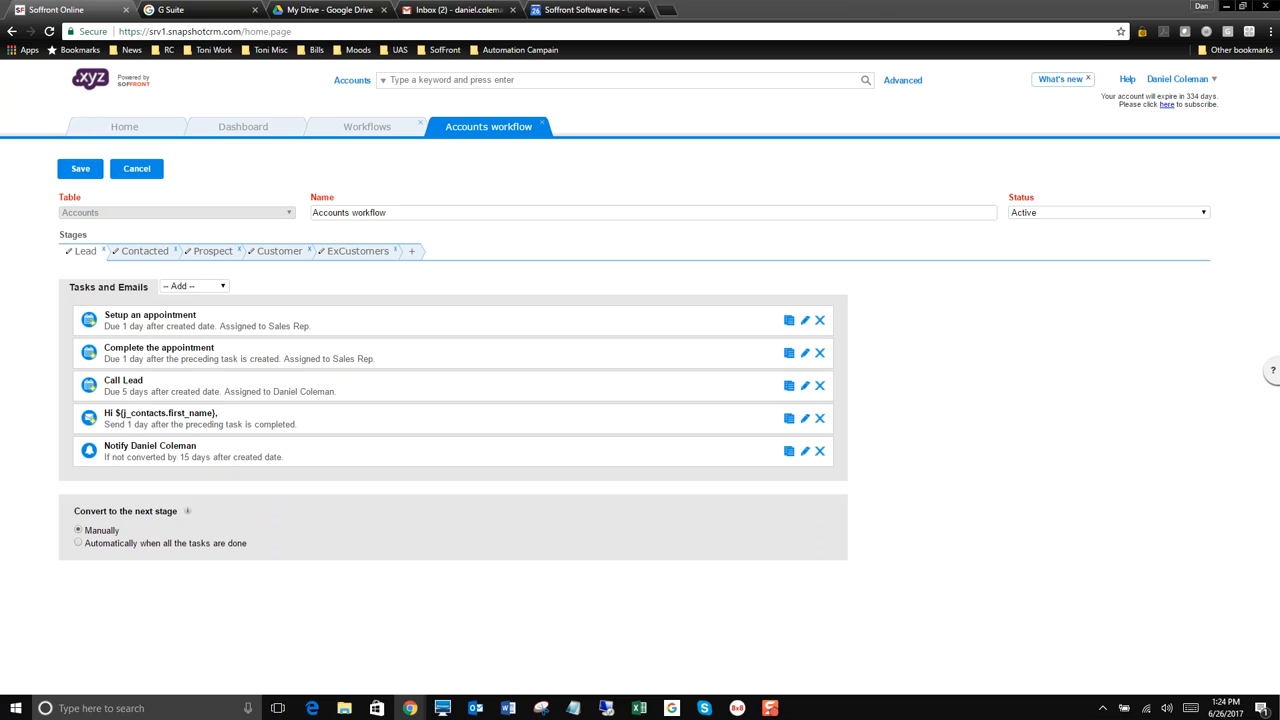
Examine the Accounts workflow's name field and the available status options
{"action": "left_click", "coordinate": [462, 210]}
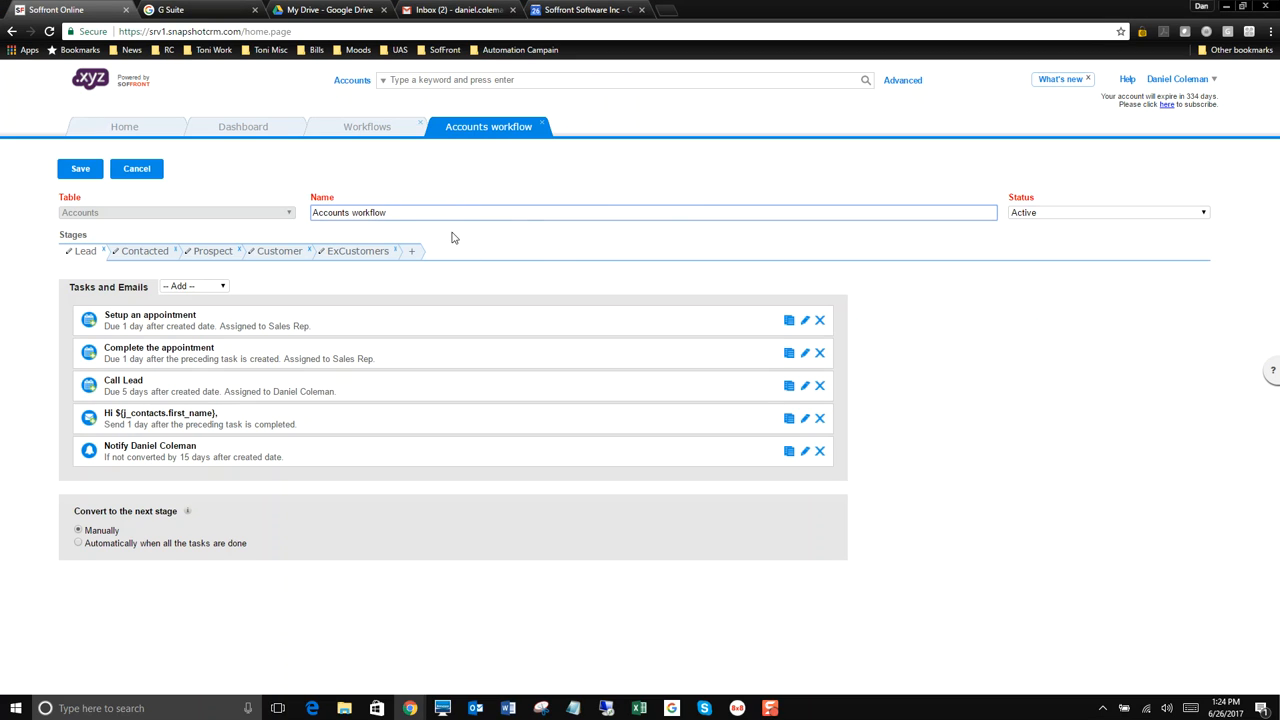
{"action": "left_click_drag", "start_coordinate": [406, 212], "coordinate": [268, 220]}
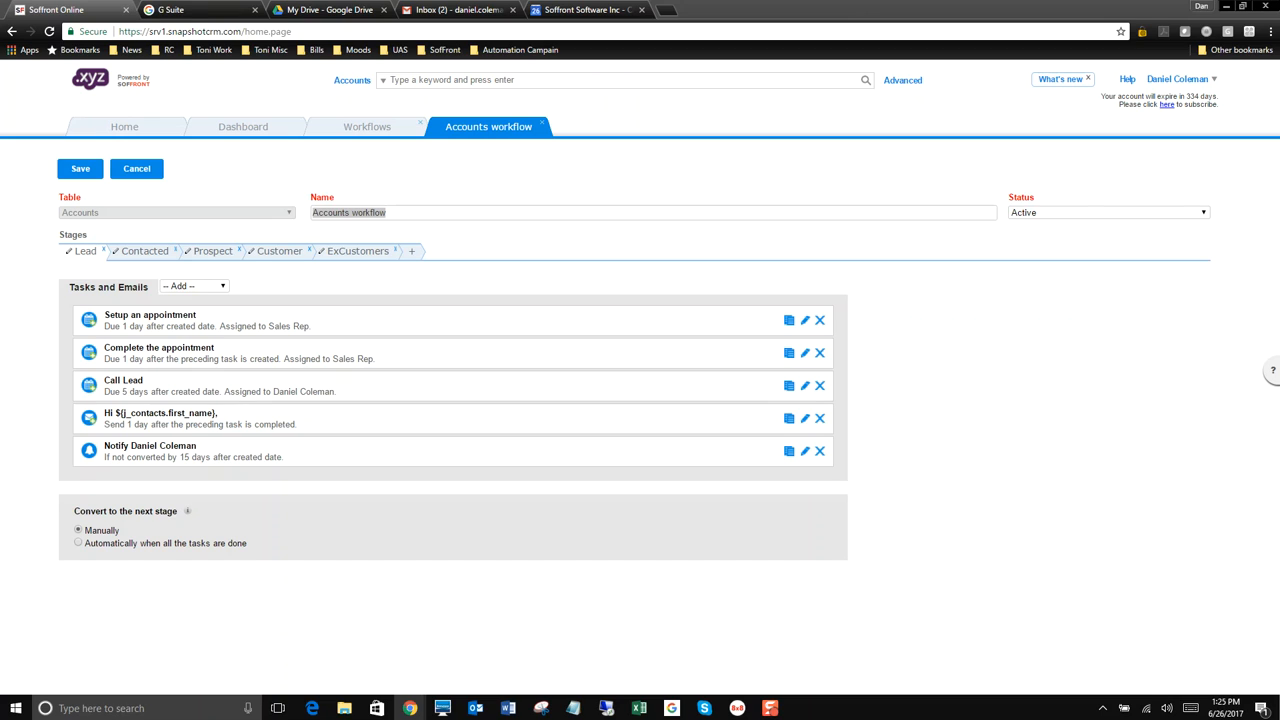
{"action": "left_click", "coordinate": [1087, 214]}
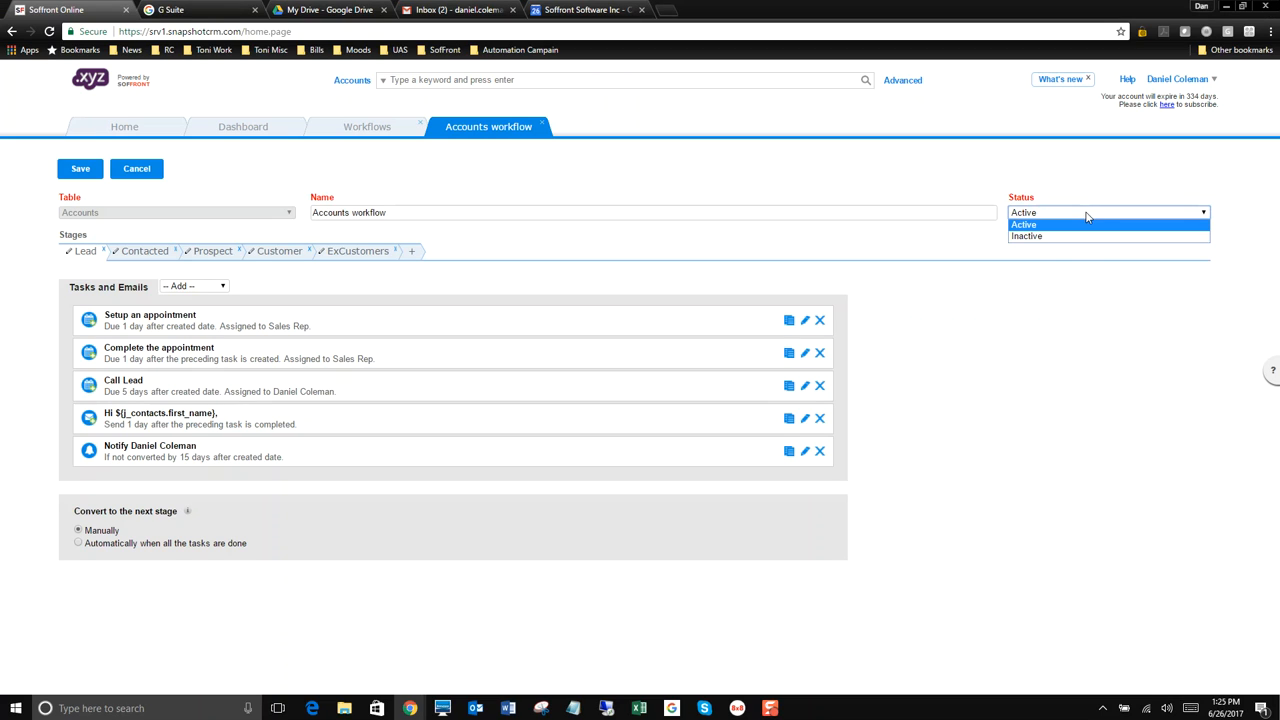
{"action": "left_click", "coordinate": [1088, 217]}
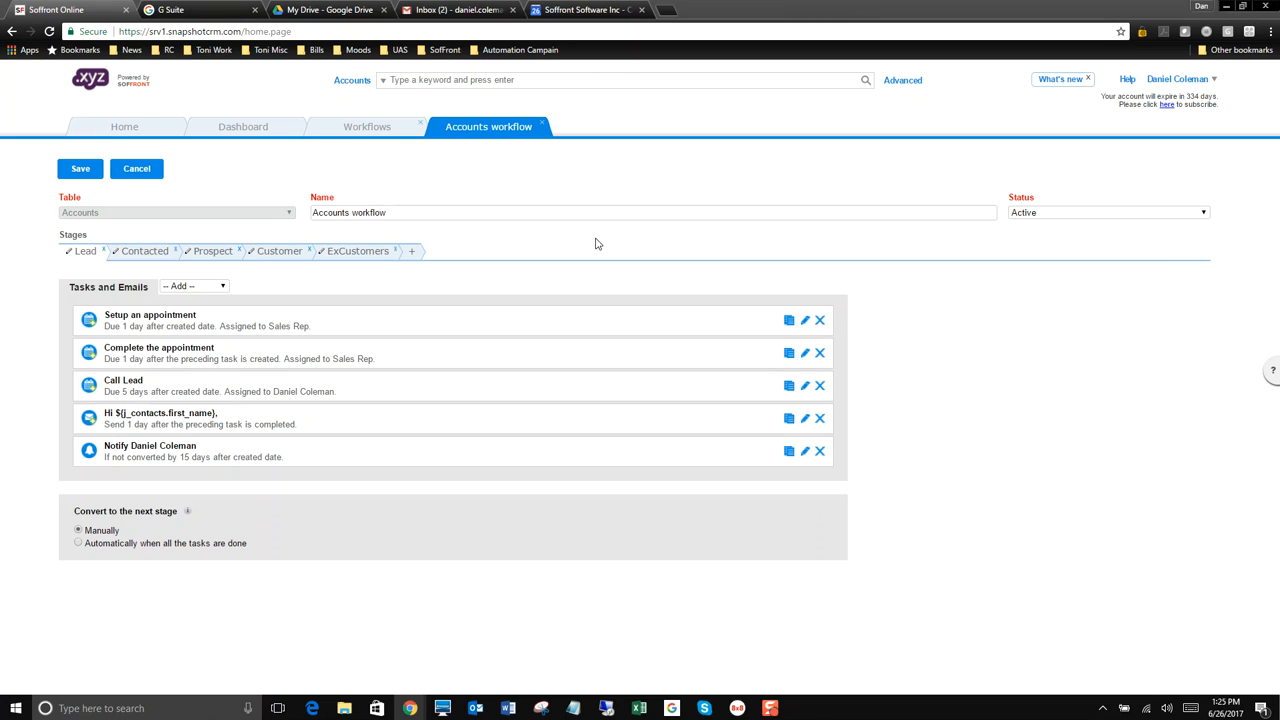
Open the names of the Lead and Prospect stages for editing
{"action": "left_click", "coordinate": [70, 253]}
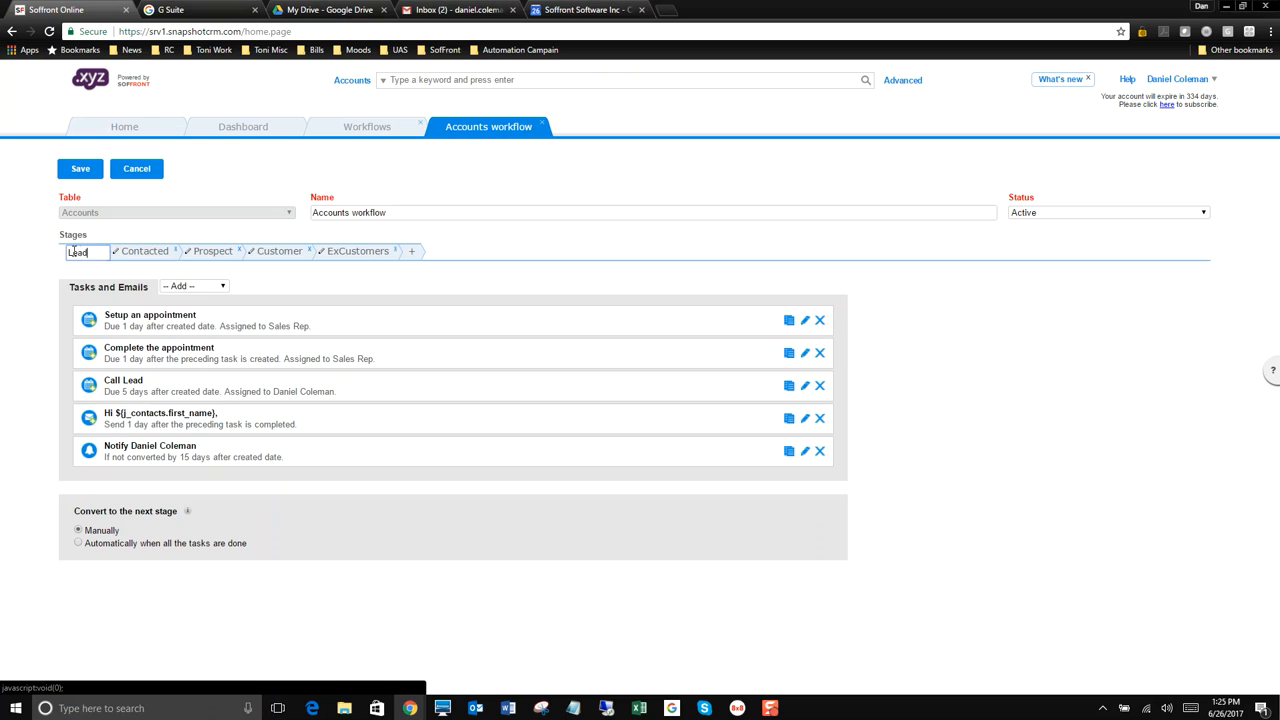
{"action": "left_click_drag", "start_coordinate": [89, 252], "coordinate": [50, 258]}
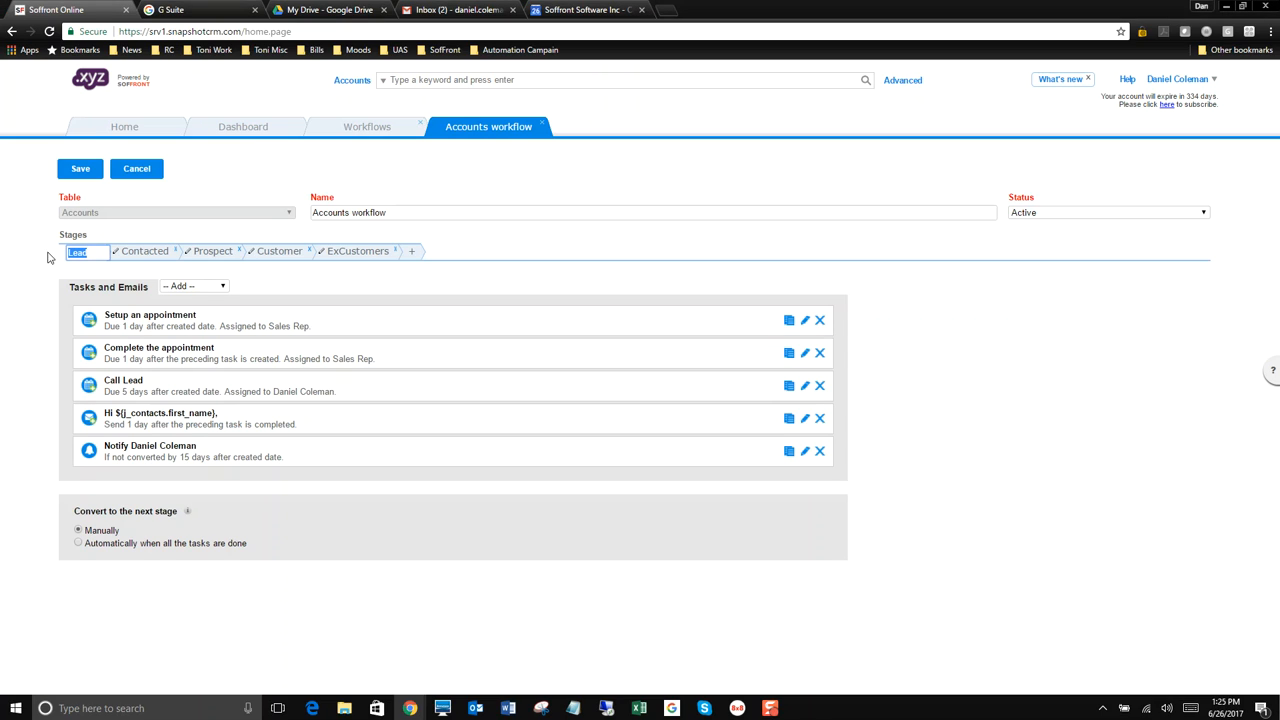
{"action": "left_click", "coordinate": [187, 251]}
{"action": "left_click_drag", "start_coordinate": [224, 253], "coordinate": [185, 252]}
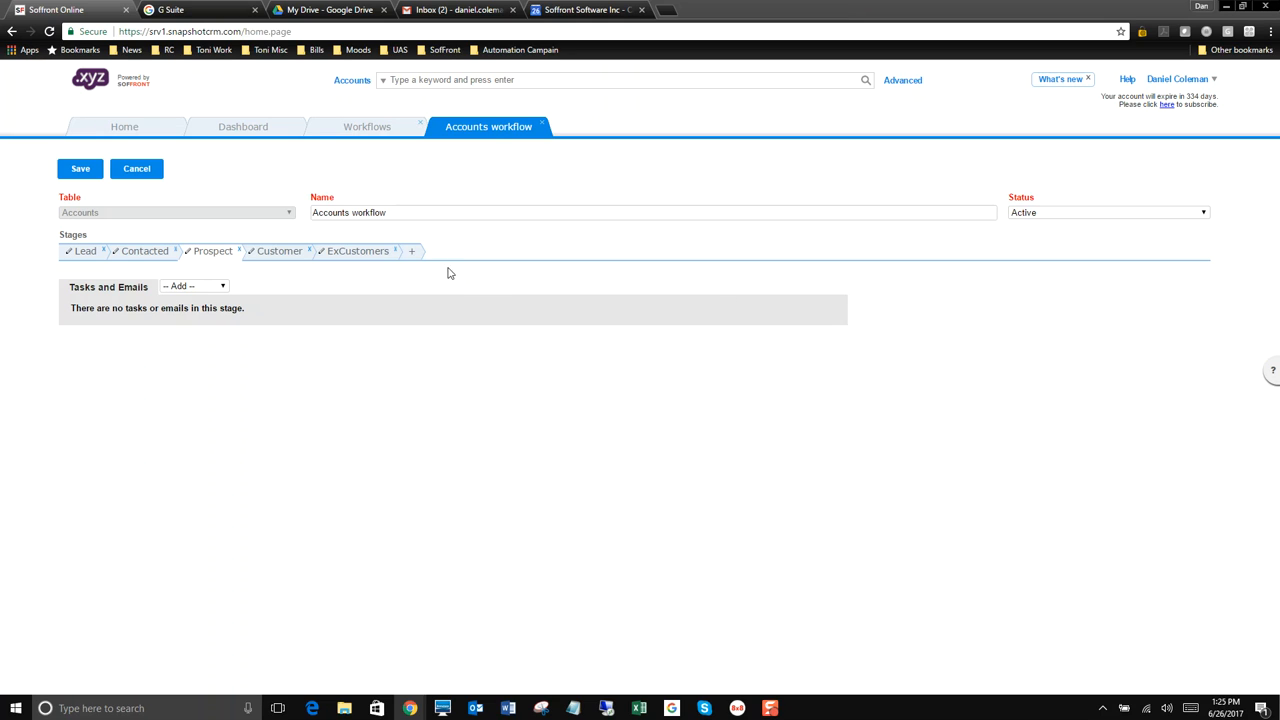
Start adding a stage to the Accounts workflow with the "Add new stage" option, and dismiss the dialog without saving
{"action": "left_click", "coordinate": [411, 251]}
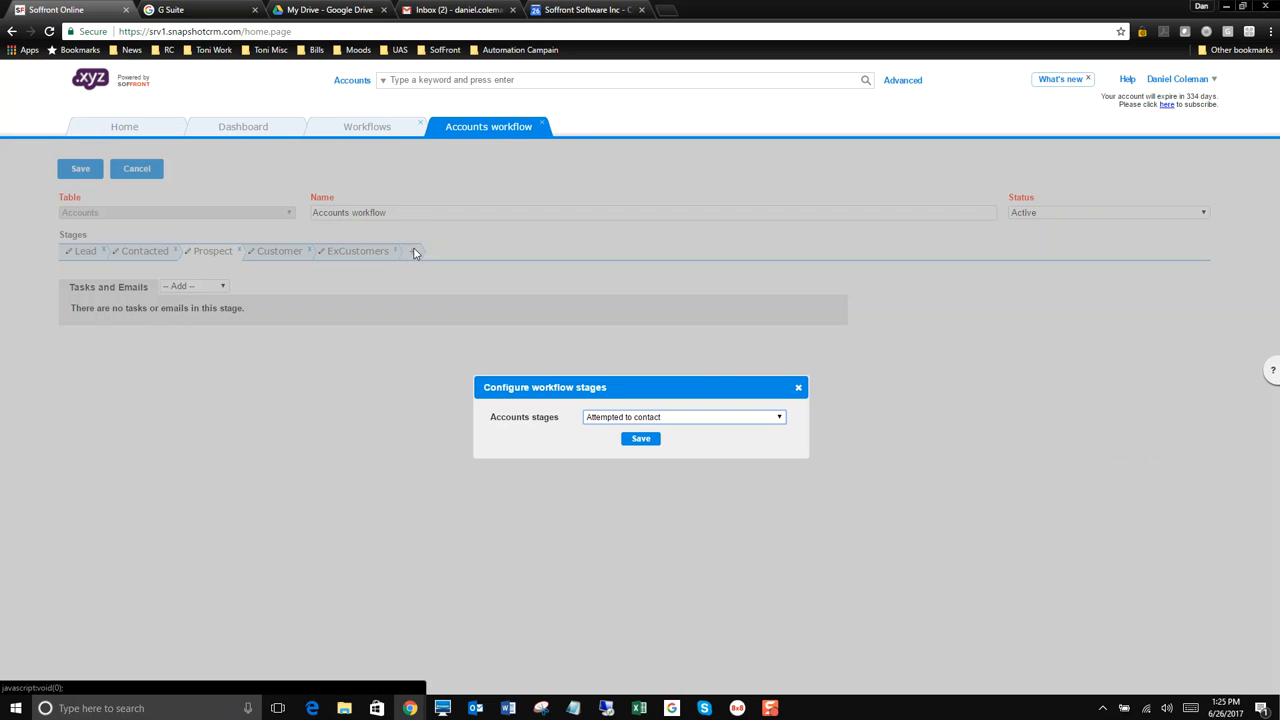
{"action": "left_click", "coordinate": [776, 418]}
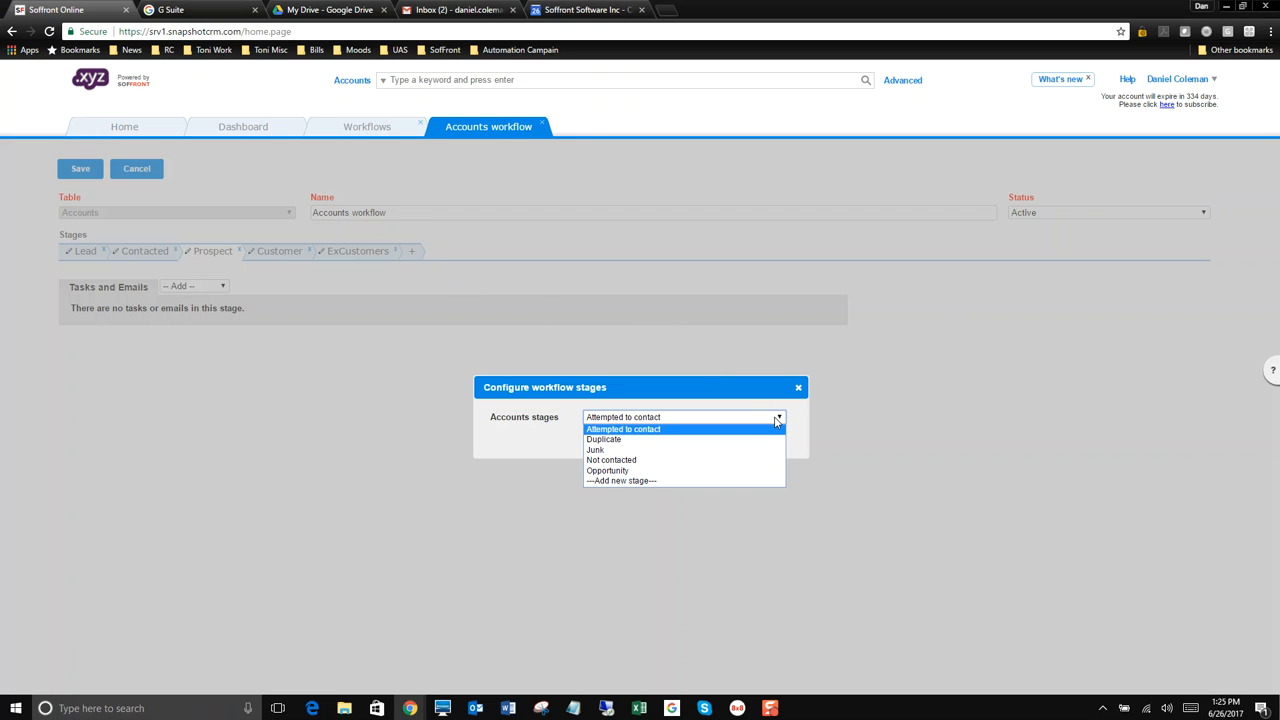
{"action": "left_click", "coordinate": [700, 481]}
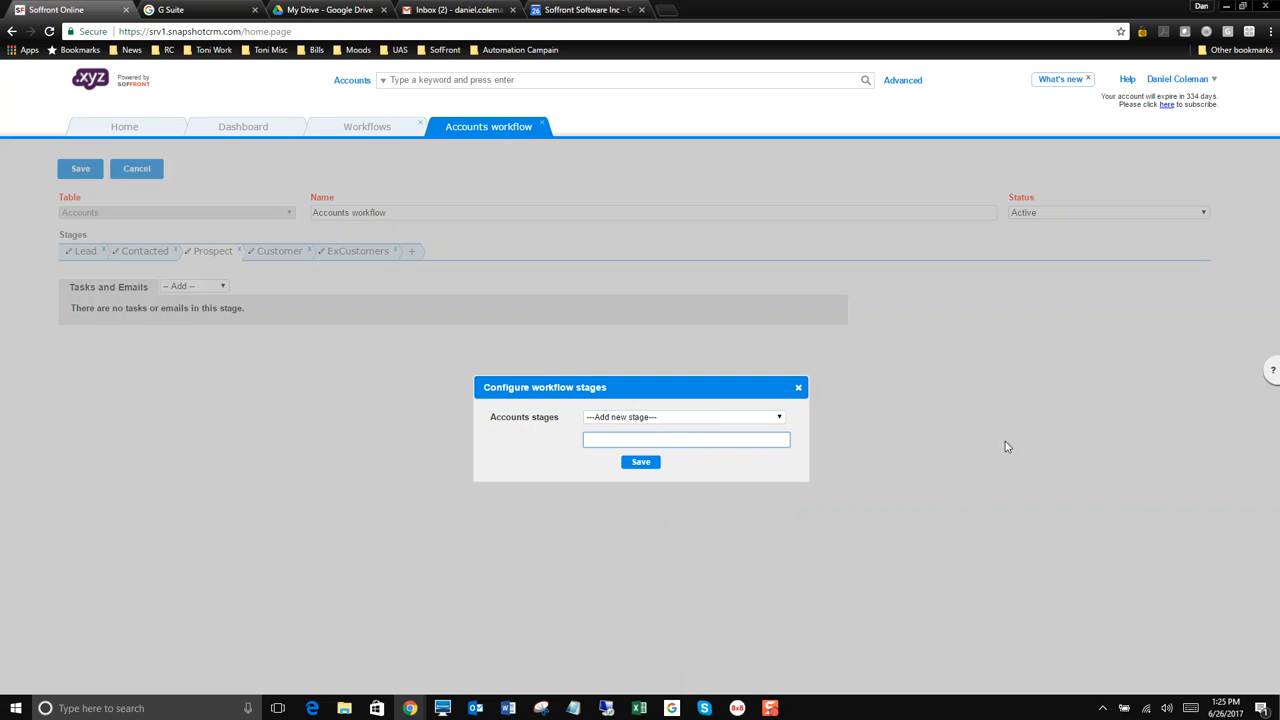
{"action": "left_click", "coordinate": [798, 388]}
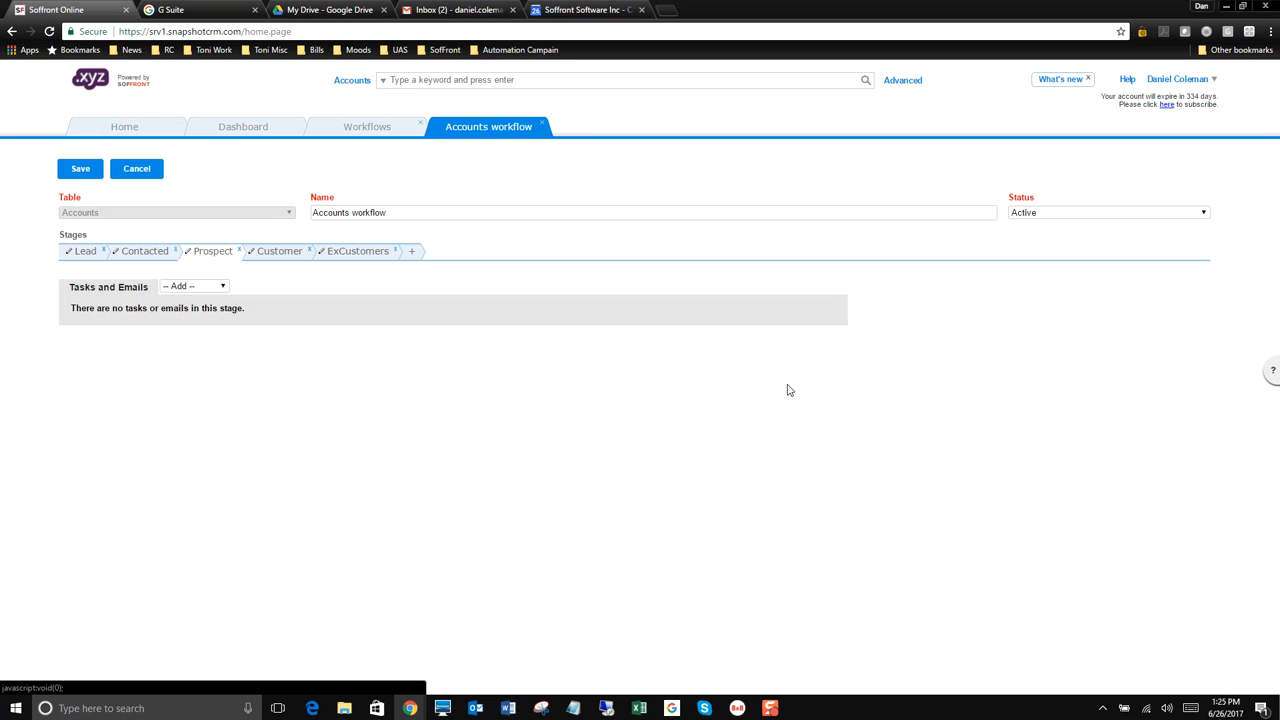
Start deleting the Customer stage and the Lead stage's "Setup an appointment" task, cancelling both deletions
{"action": "left_click", "coordinate": [311, 252]}
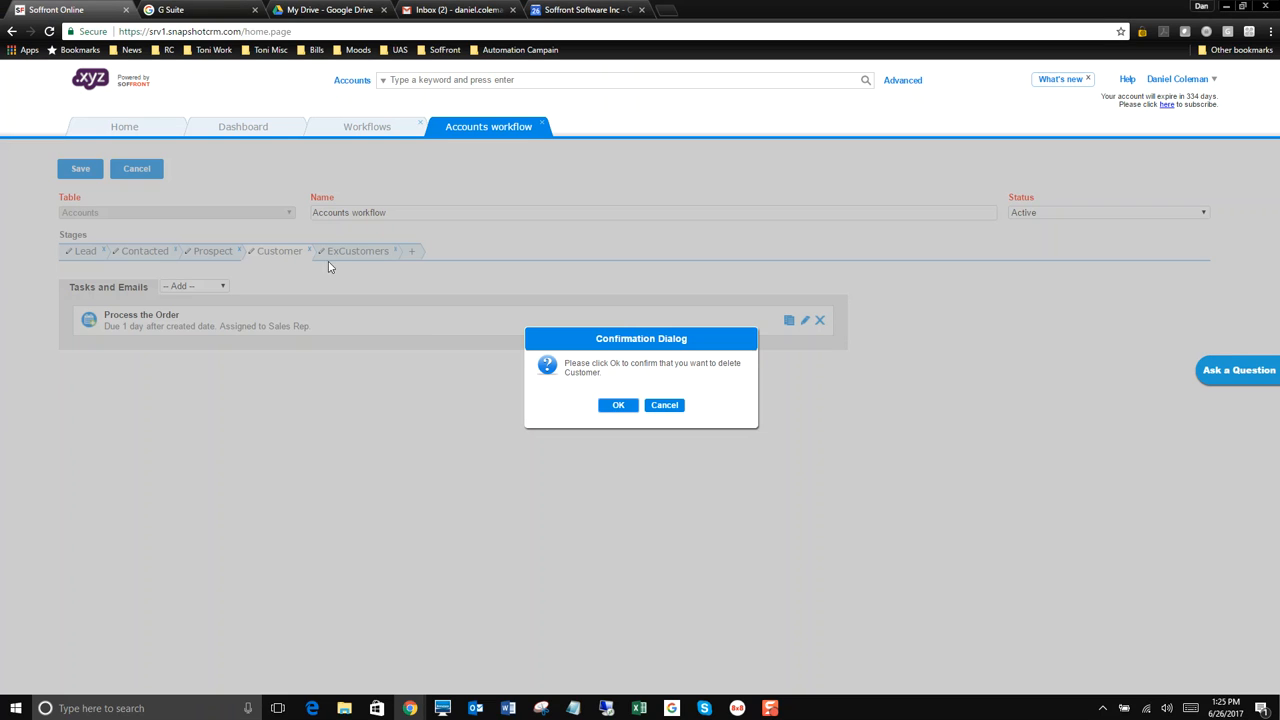
{"action": "left_click", "coordinate": [665, 406]}
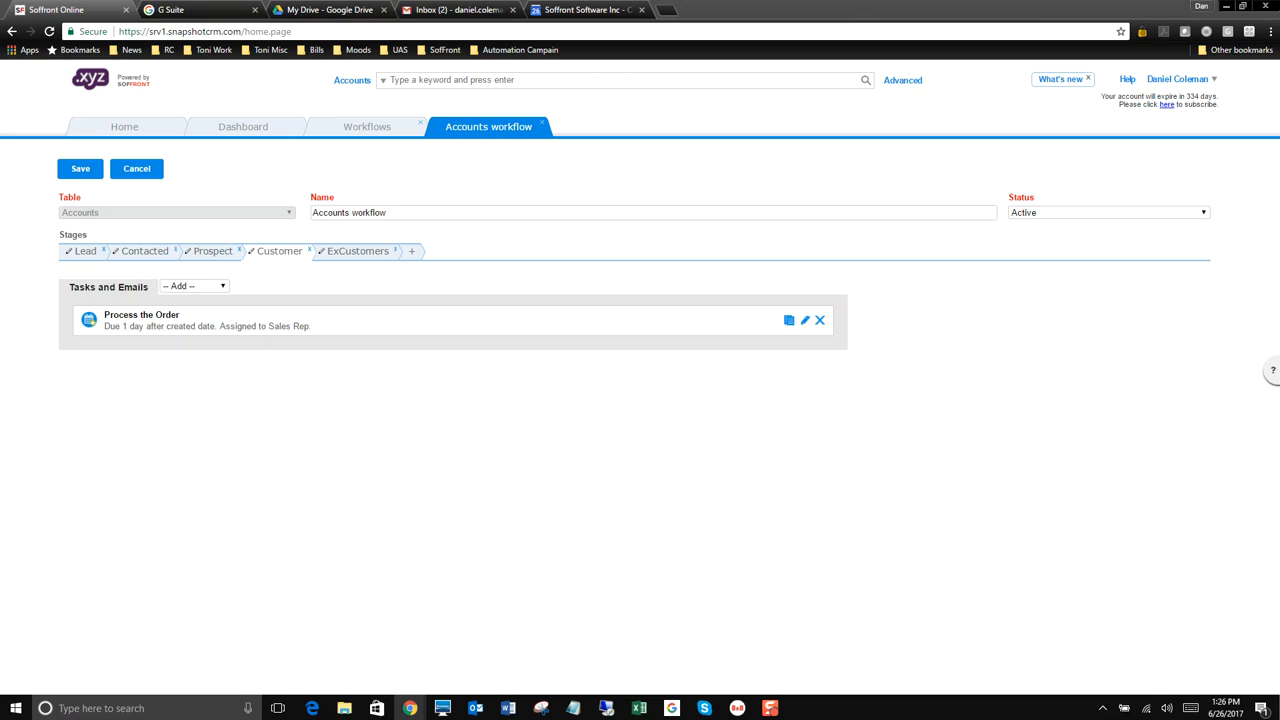
{"action": "left_click", "coordinate": [85, 252]}
{"action": "left_click", "coordinate": [819, 321]}
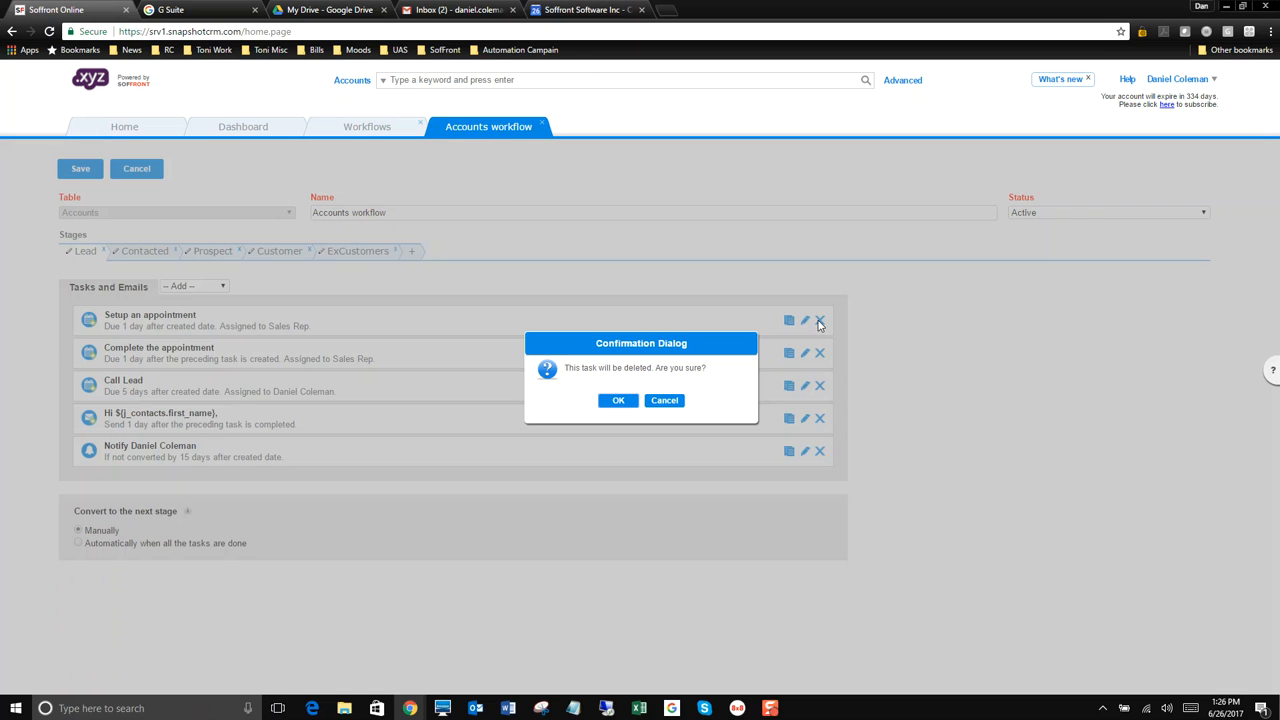
{"action": "left_click", "coordinate": [676, 404]}
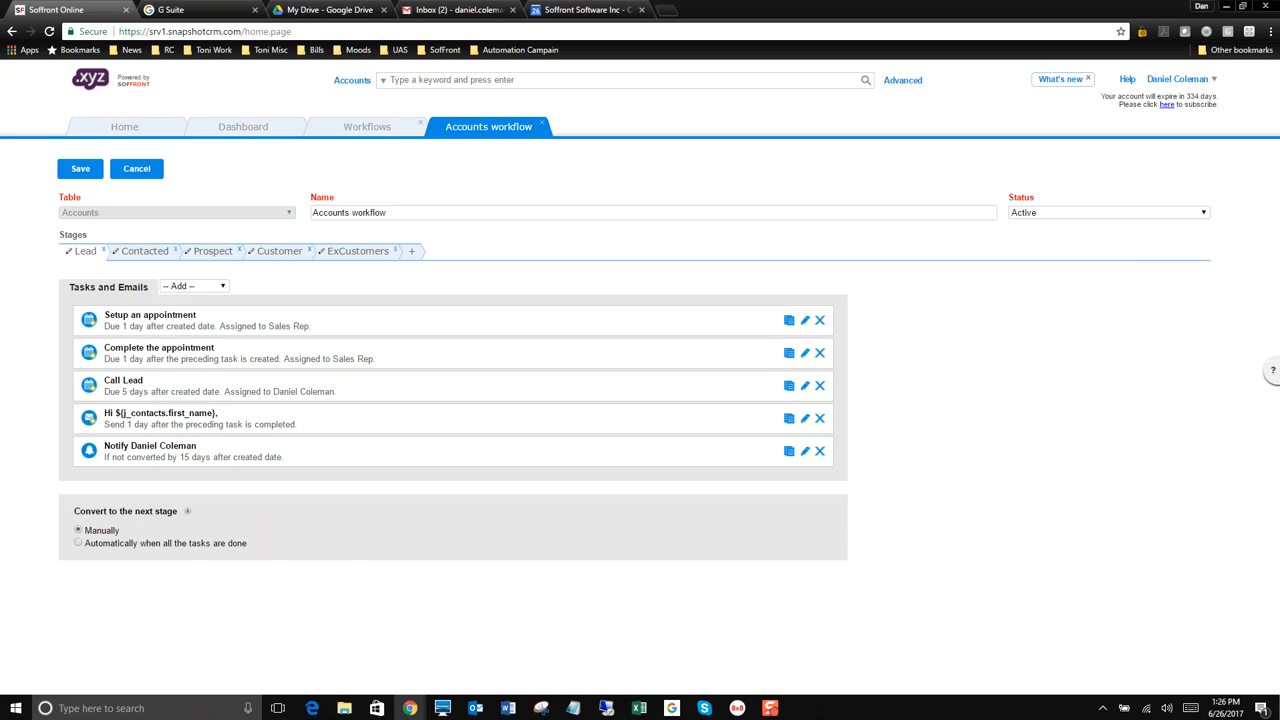
Open the Lead stage's "Setup an appointment" task for editing, try to add a new email, and cancel the task edit
{"action": "left_click", "coordinate": [805, 320]}
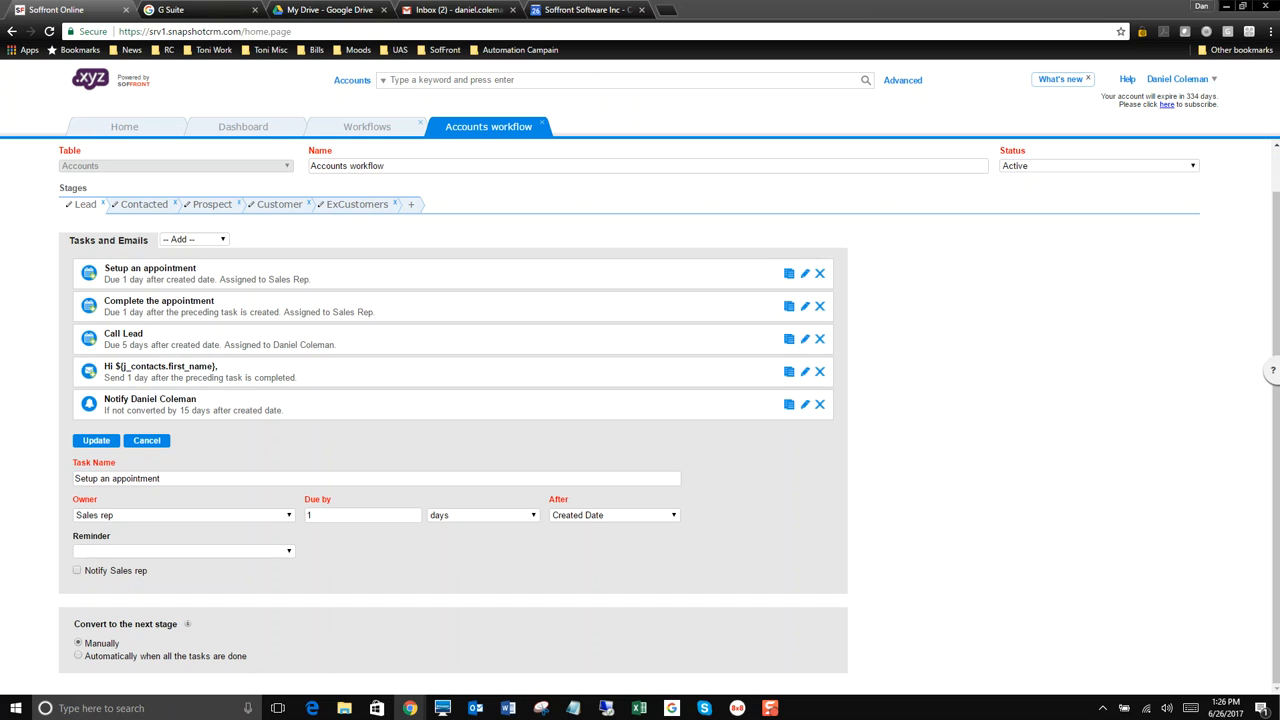
{"action": "left_click", "coordinate": [222, 240]}
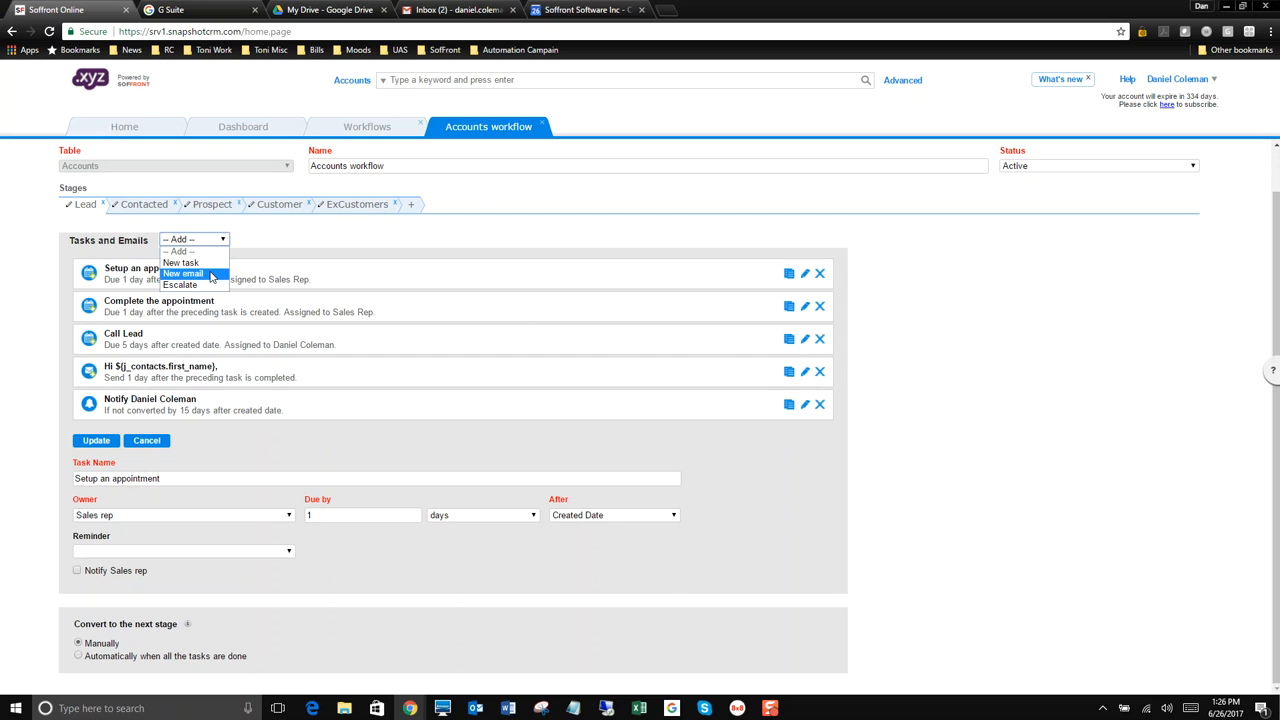
{"action": "left_click", "coordinate": [209, 272]}
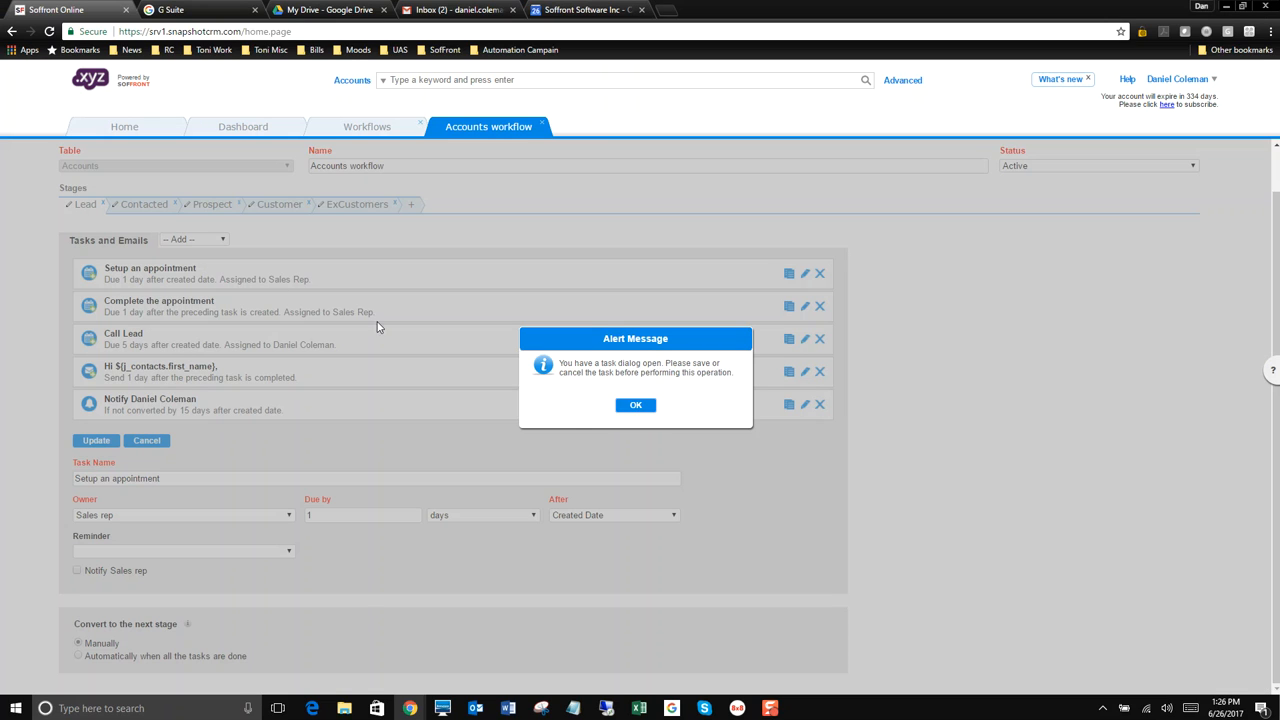
{"action": "left_click", "coordinate": [623, 413]}
{"action": "left_click", "coordinate": [155, 442]}
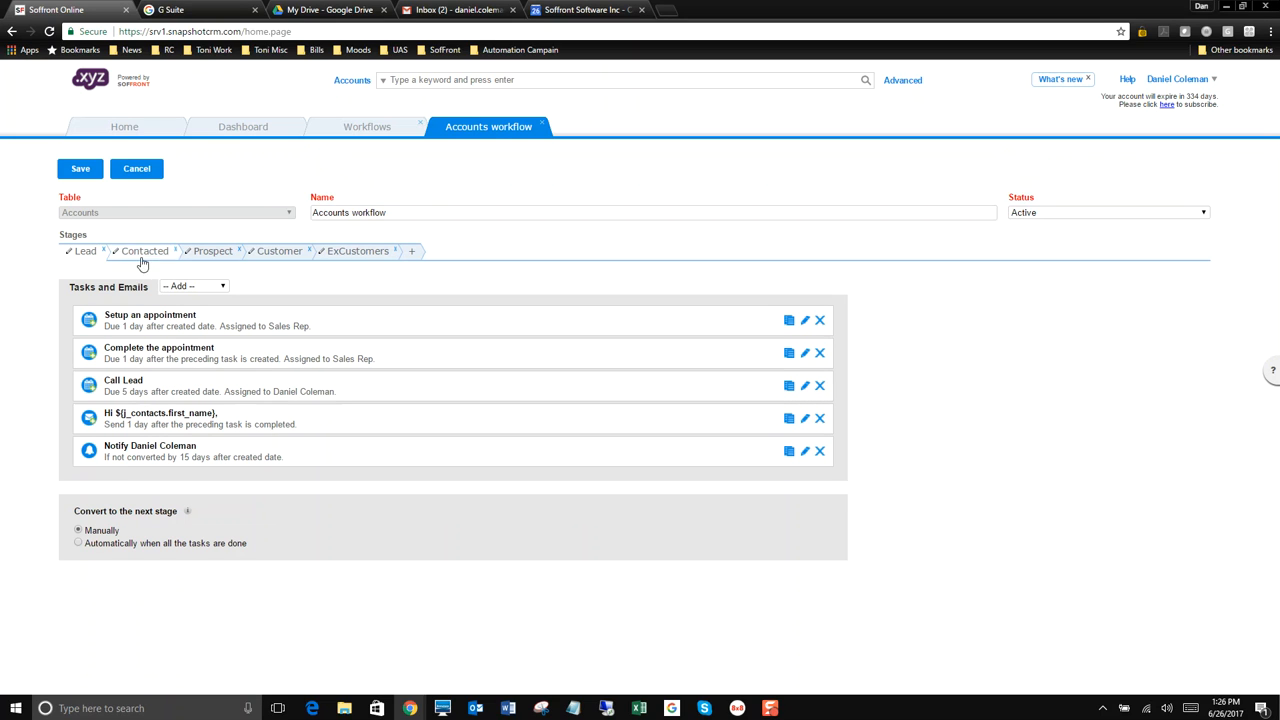
Open a blank new task form in the Lead stage, try to switch it to a new email, and cancel the task
{"action": "left_click", "coordinate": [195, 286]}
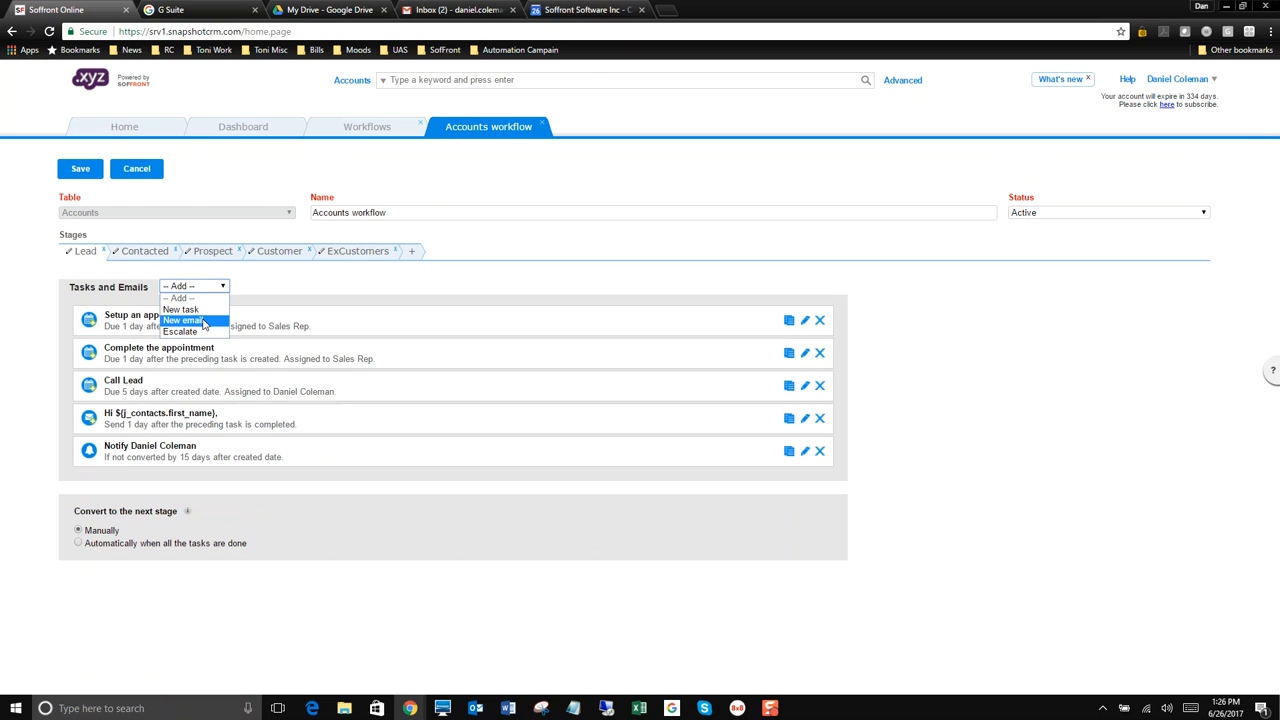
{"action": "left_click", "coordinate": [198, 309]}
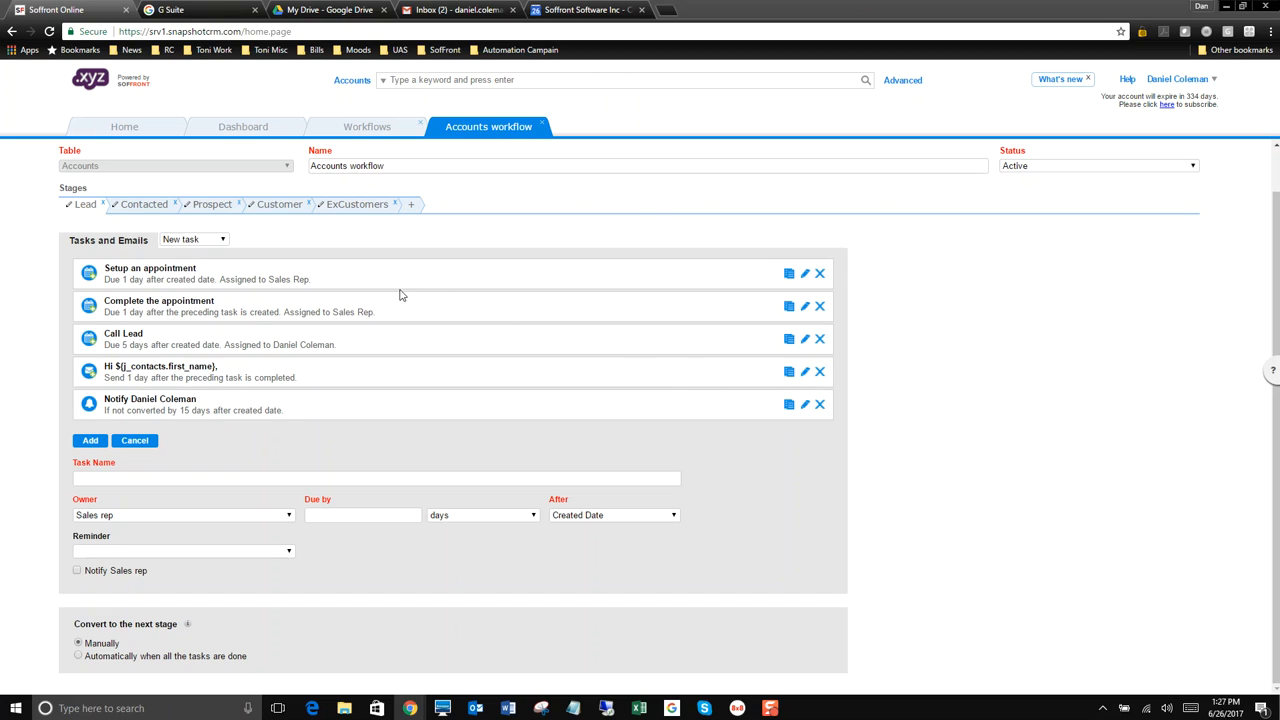
{"action": "left_click", "coordinate": [223, 240]}
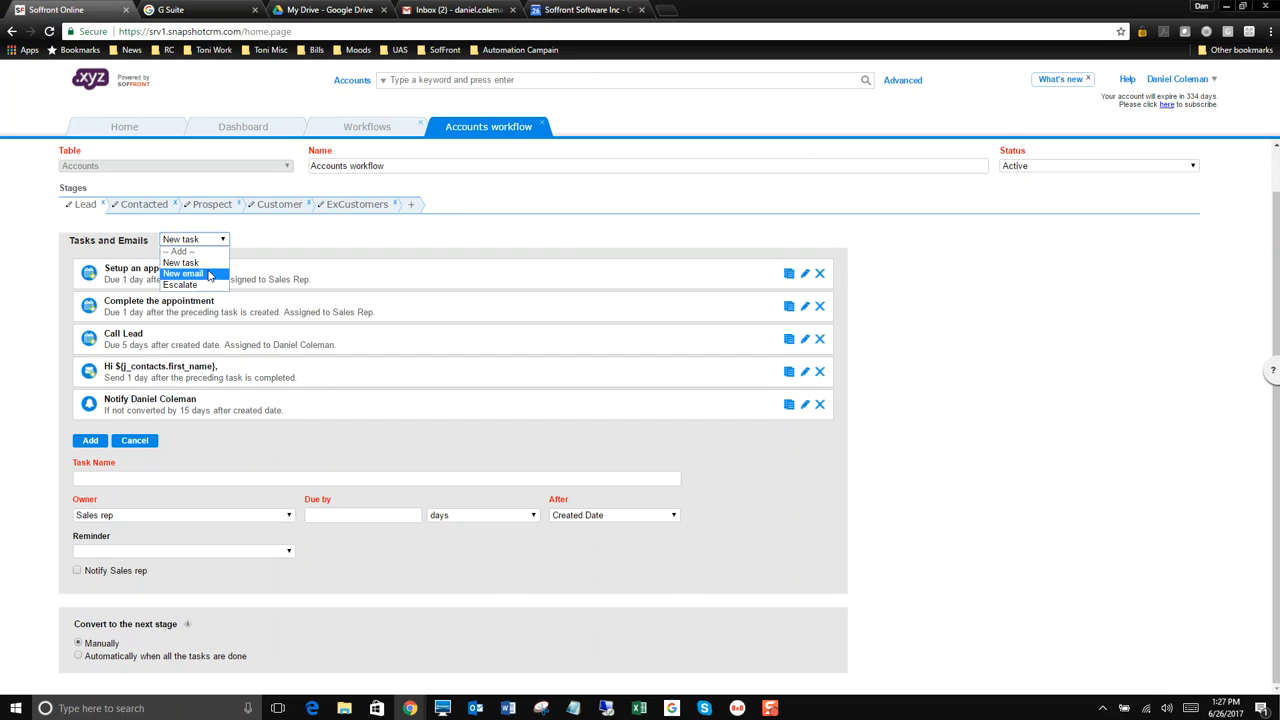
{"action": "left_click", "coordinate": [210, 276]}
{"action": "left_click", "coordinate": [620, 404]}
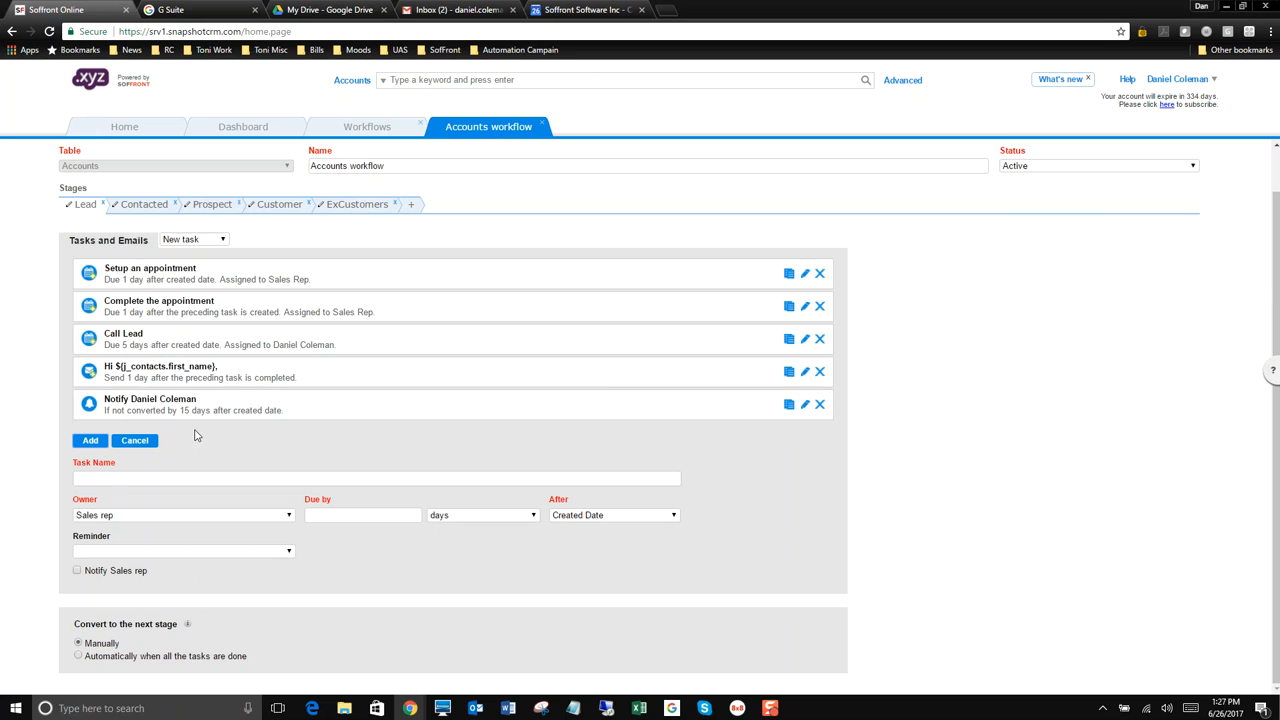
{"action": "left_click", "coordinate": [146, 442]}
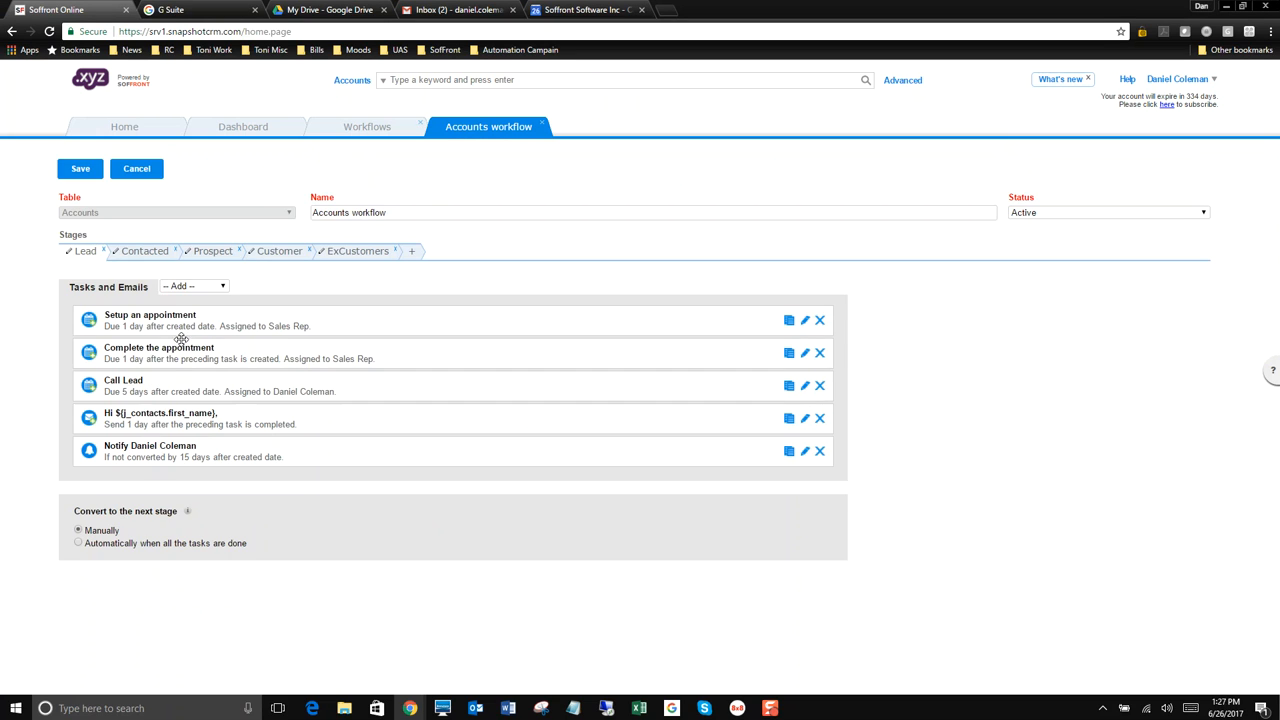
Start a new email in the Lead stage using the Introduction Email template
{"action": "left_click", "coordinate": [207, 288]}
{"action": "left_click", "coordinate": [182, 320]}
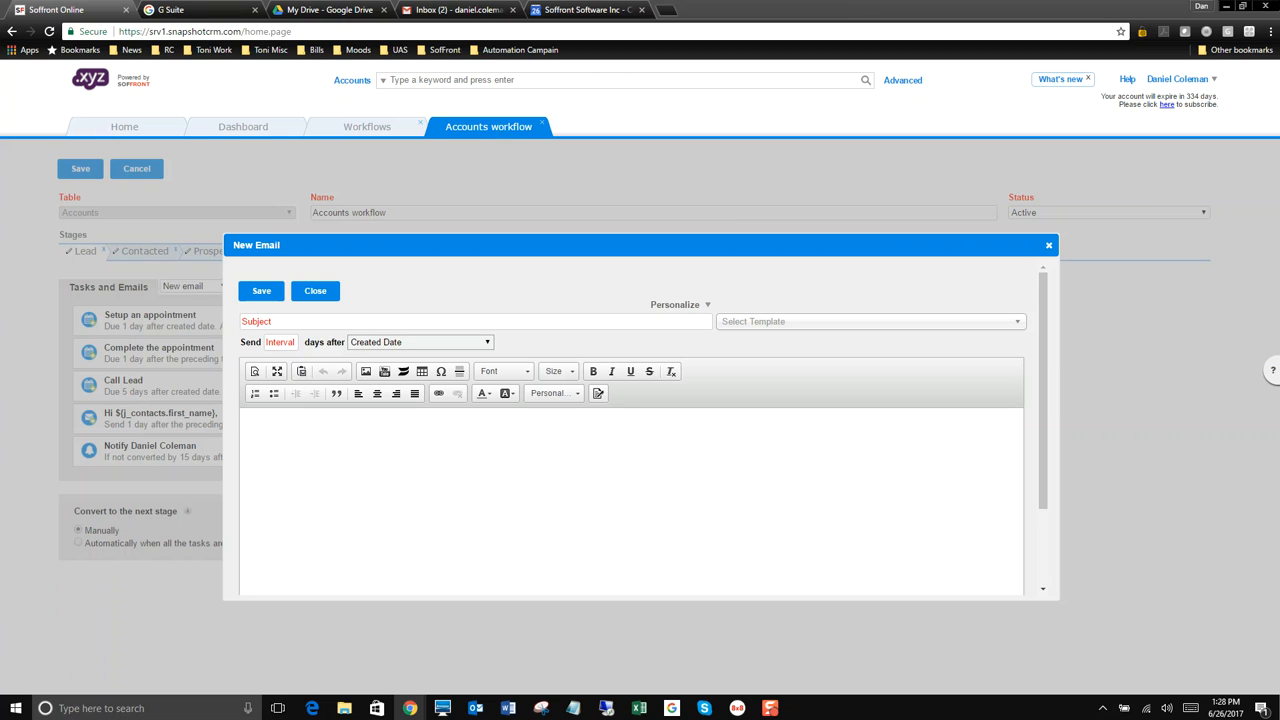
{"action": "left_click", "coordinate": [1016, 321]}
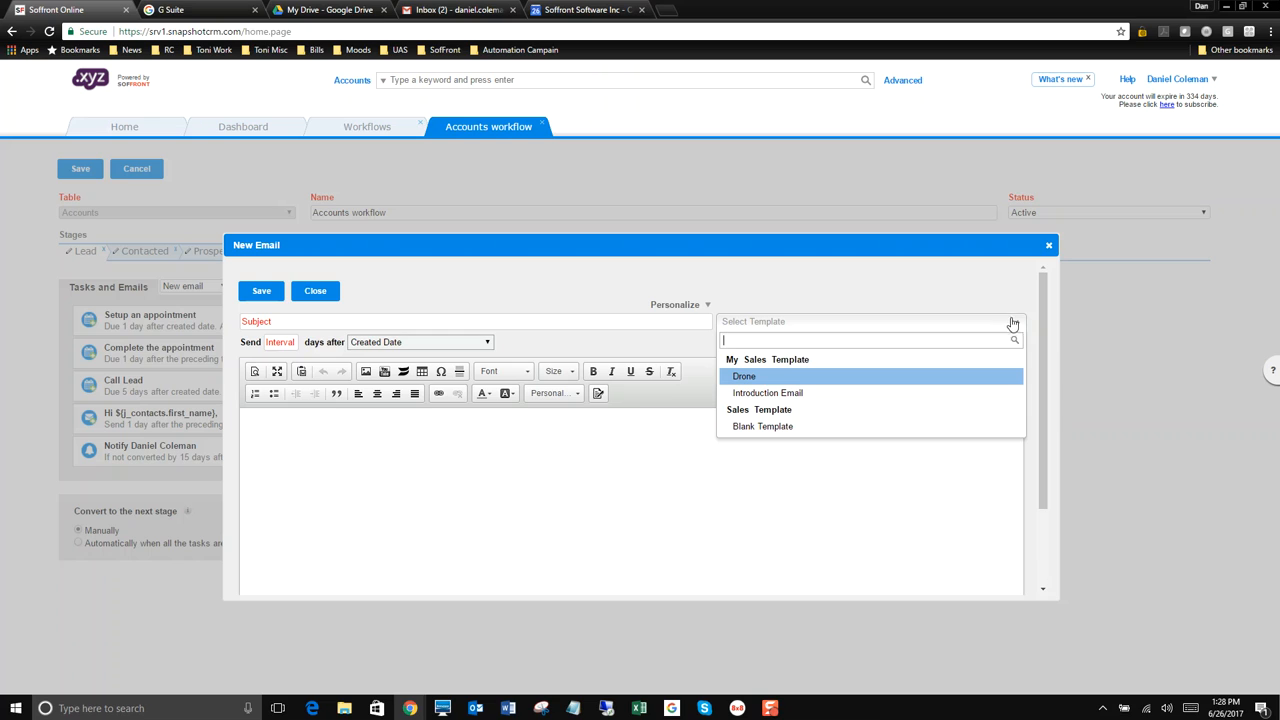
{"action": "left_click", "coordinate": [926, 393]}
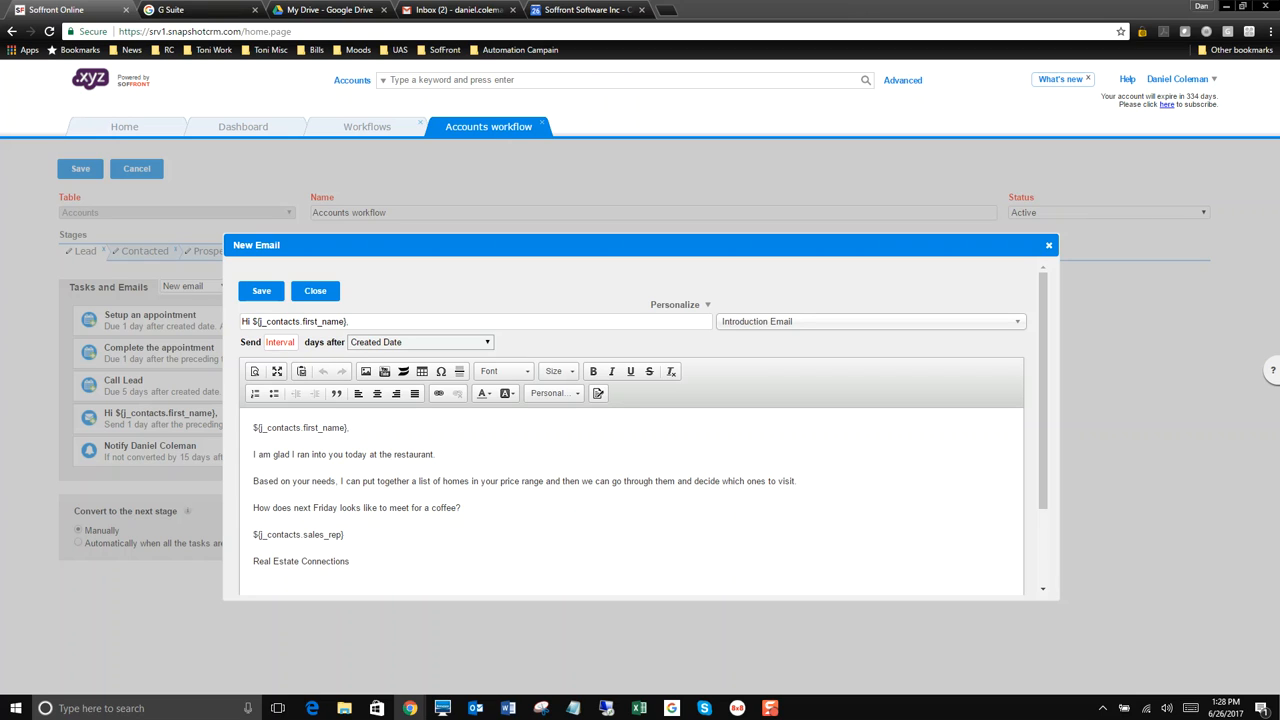
Schedule the new email for 7 days after the preceding task is completed, and close it without saving
{"action": "left_click", "coordinate": [287, 342]}
{"action": "type", "text": "7"}
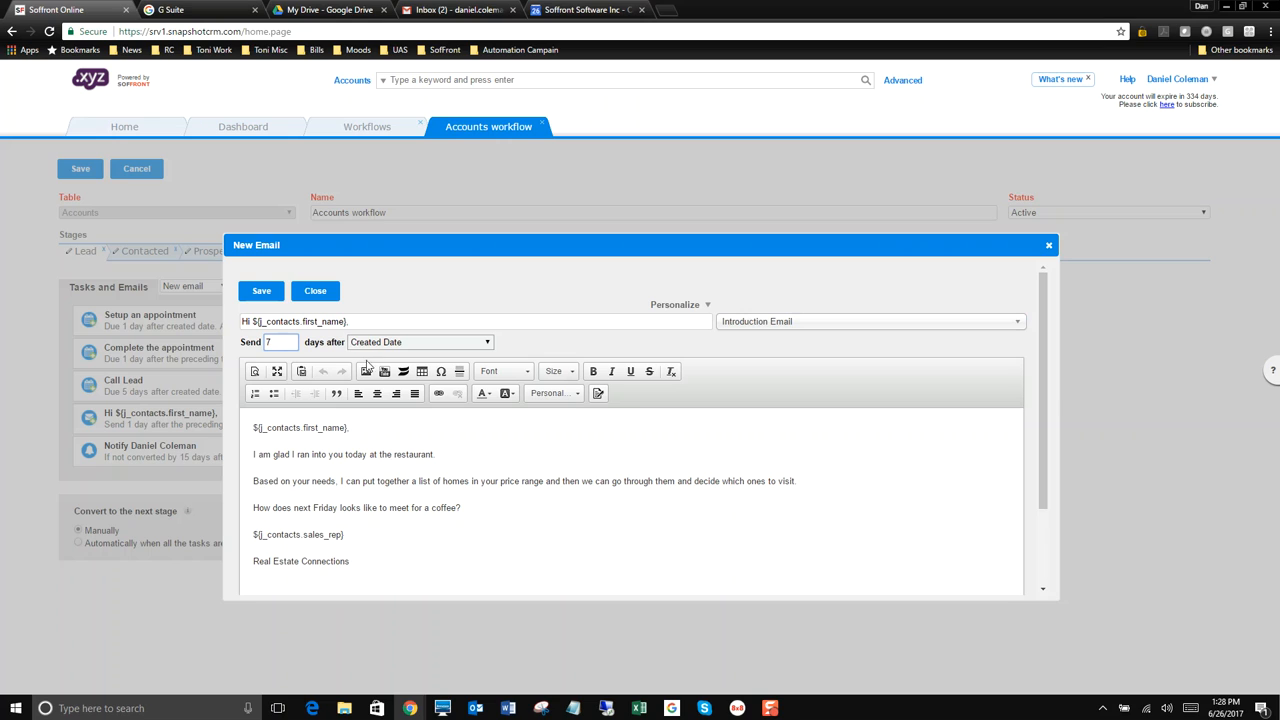
{"action": "left_click", "coordinate": [478, 345]}
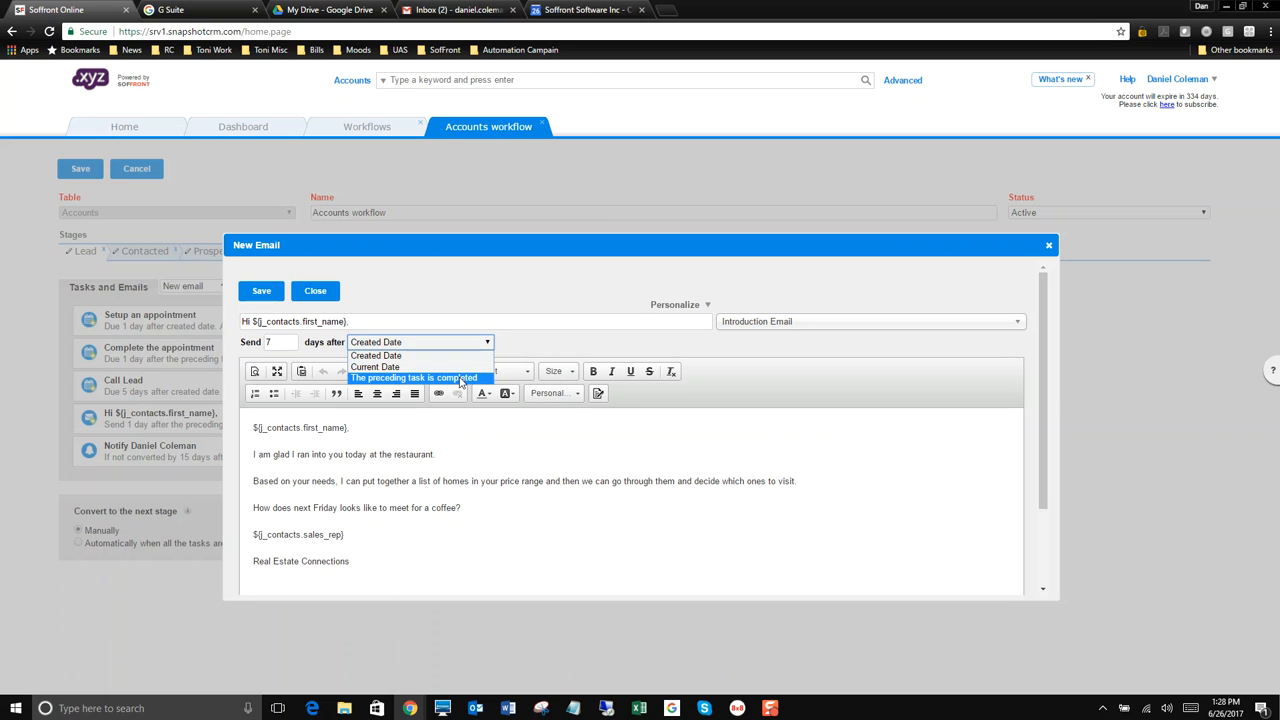
{"action": "left_click", "coordinate": [452, 377]}
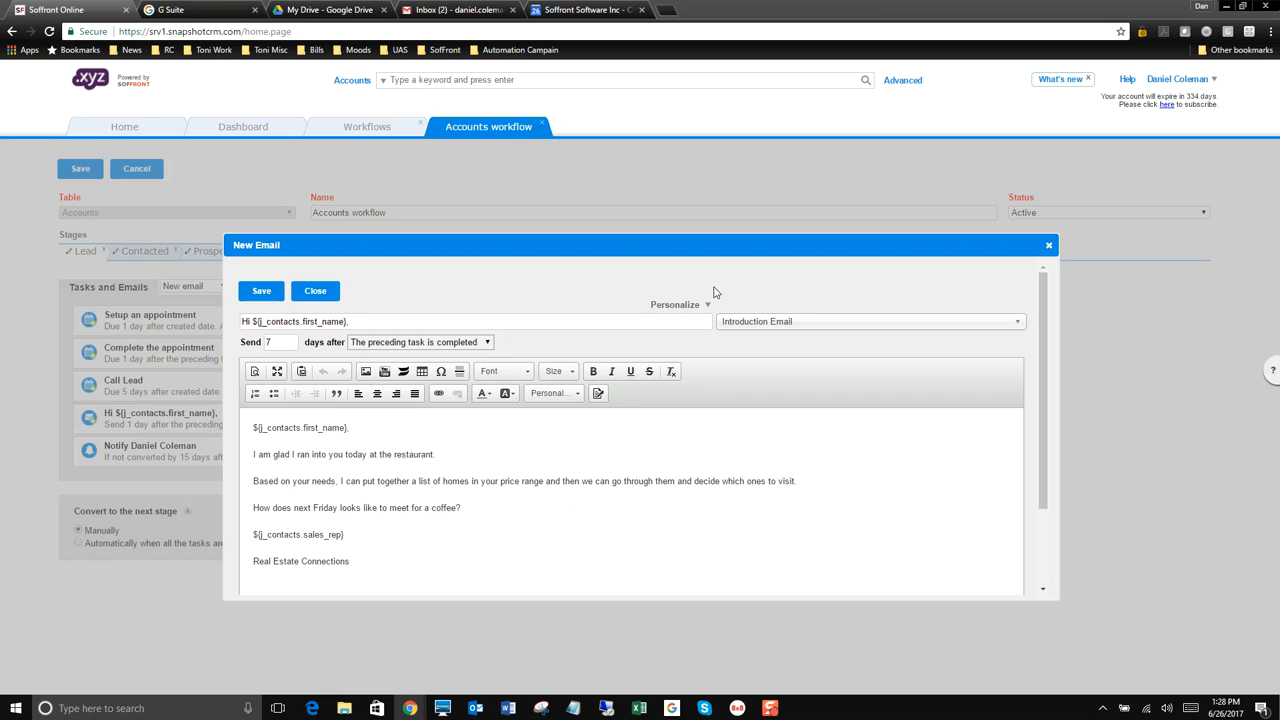
{"action": "left_click", "coordinate": [320, 291]}
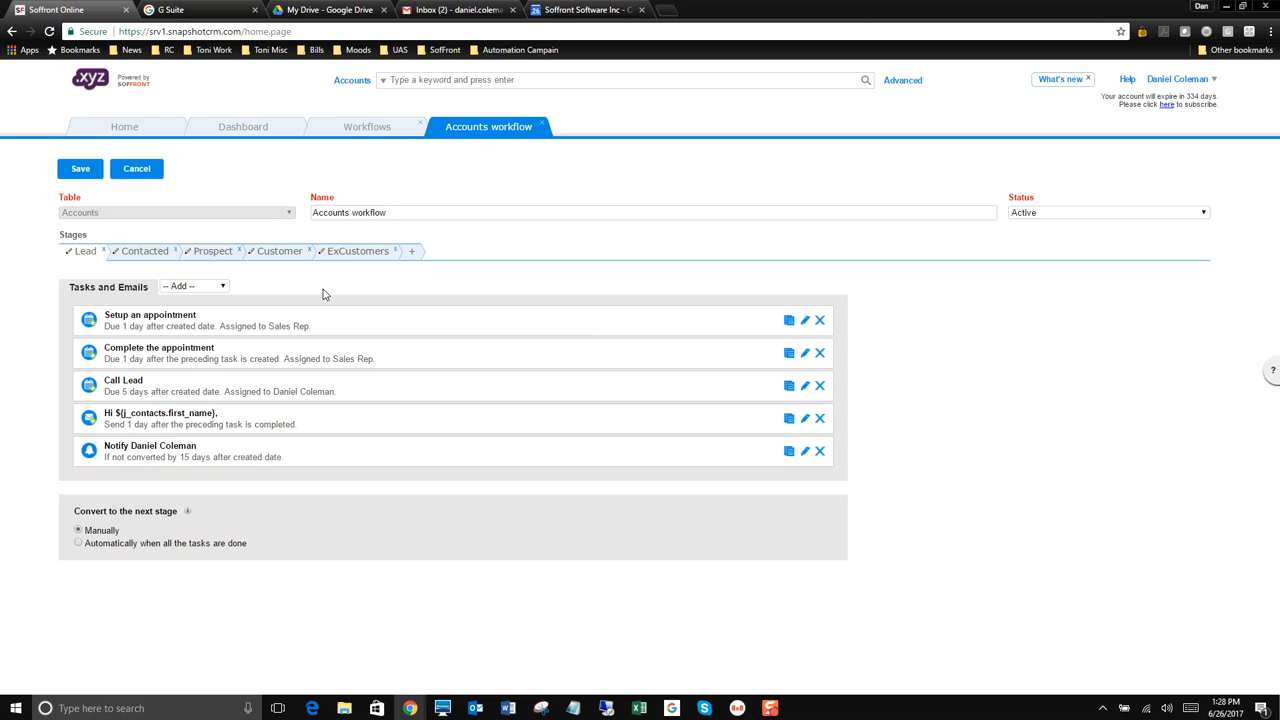
Open a blank escalation form in the Lead stage to review its options, try to edit the automated email, and cancel the escalation
{"action": "left_click", "coordinate": [223, 286]}
{"action": "left_click", "coordinate": [198, 328]}
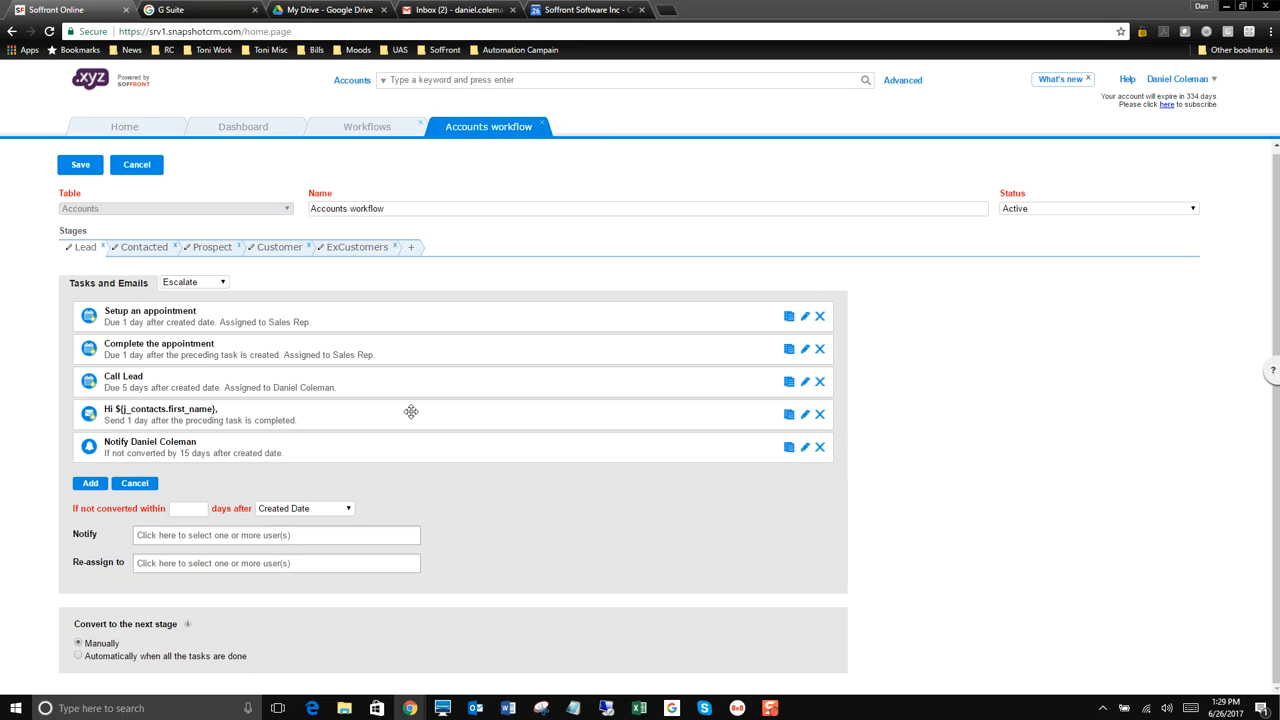
{"action": "left_click", "coordinate": [806, 416]}
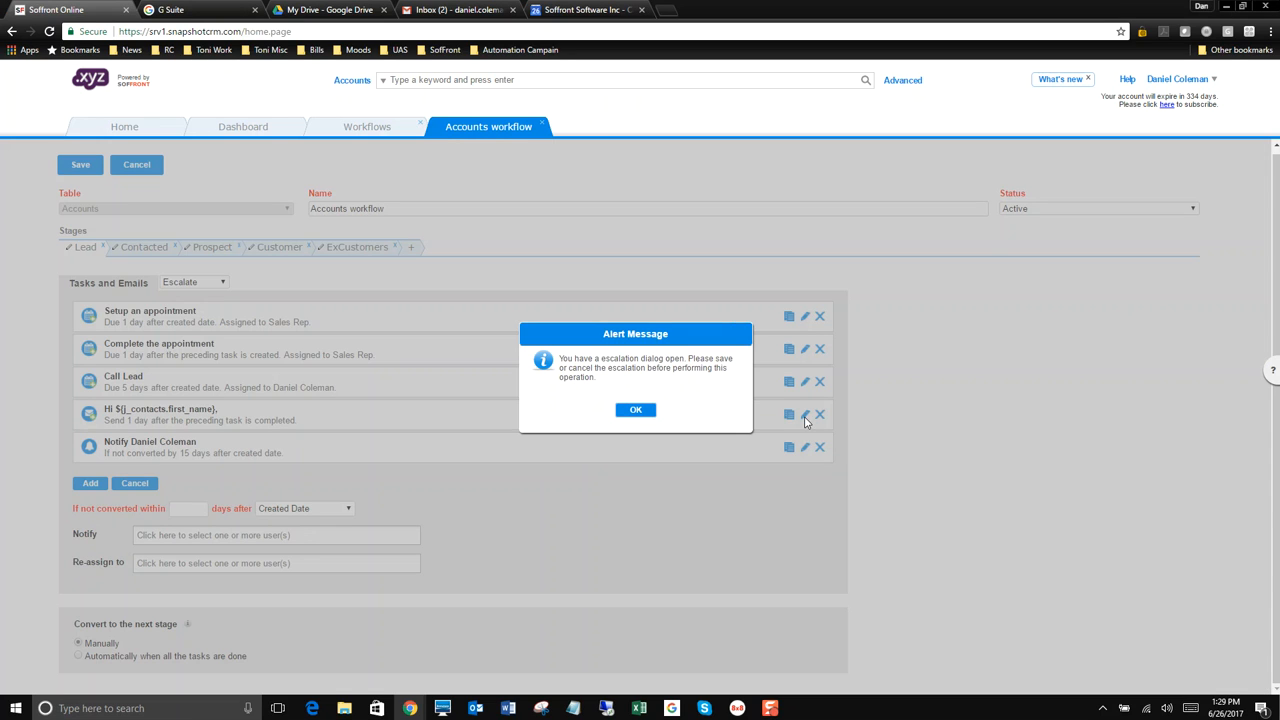
{"action": "left_click", "coordinate": [648, 411]}
{"action": "left_click", "coordinate": [146, 487]}
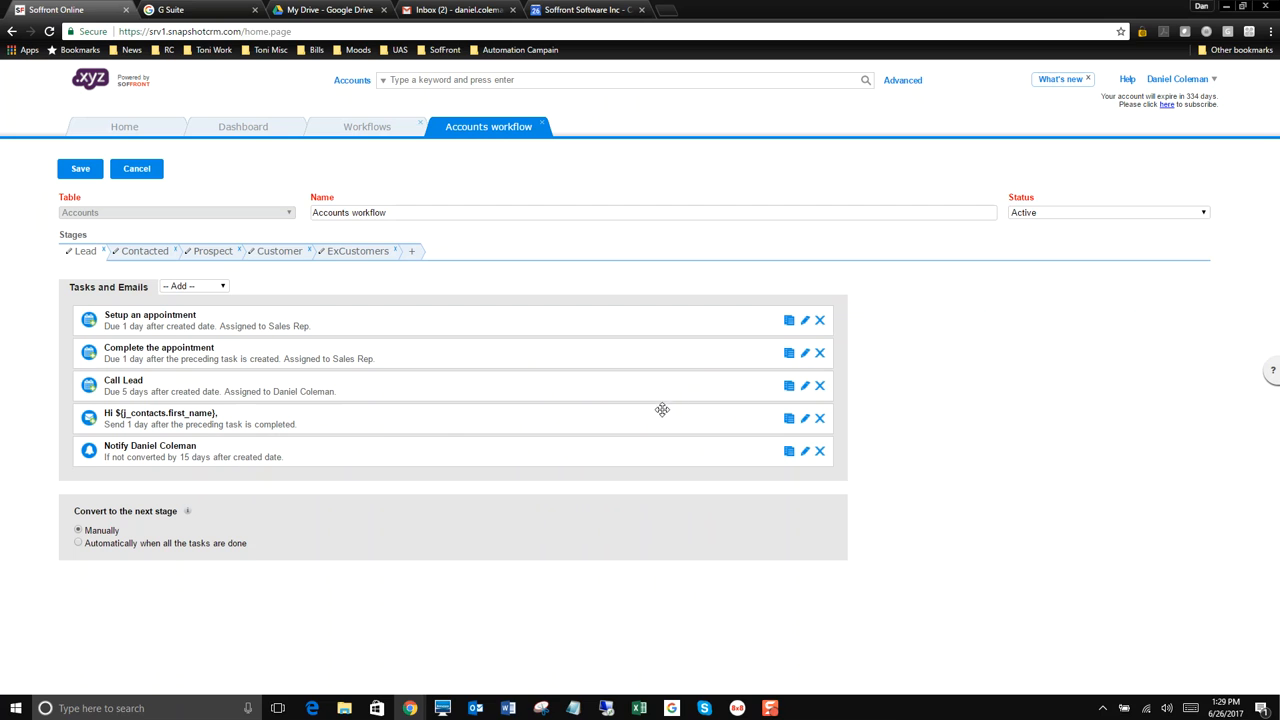
Review the settings of the Lead stage's automated email and its 15-day notification escalation, closing both without changes
{"action": "left_click", "coordinate": [805, 415]}
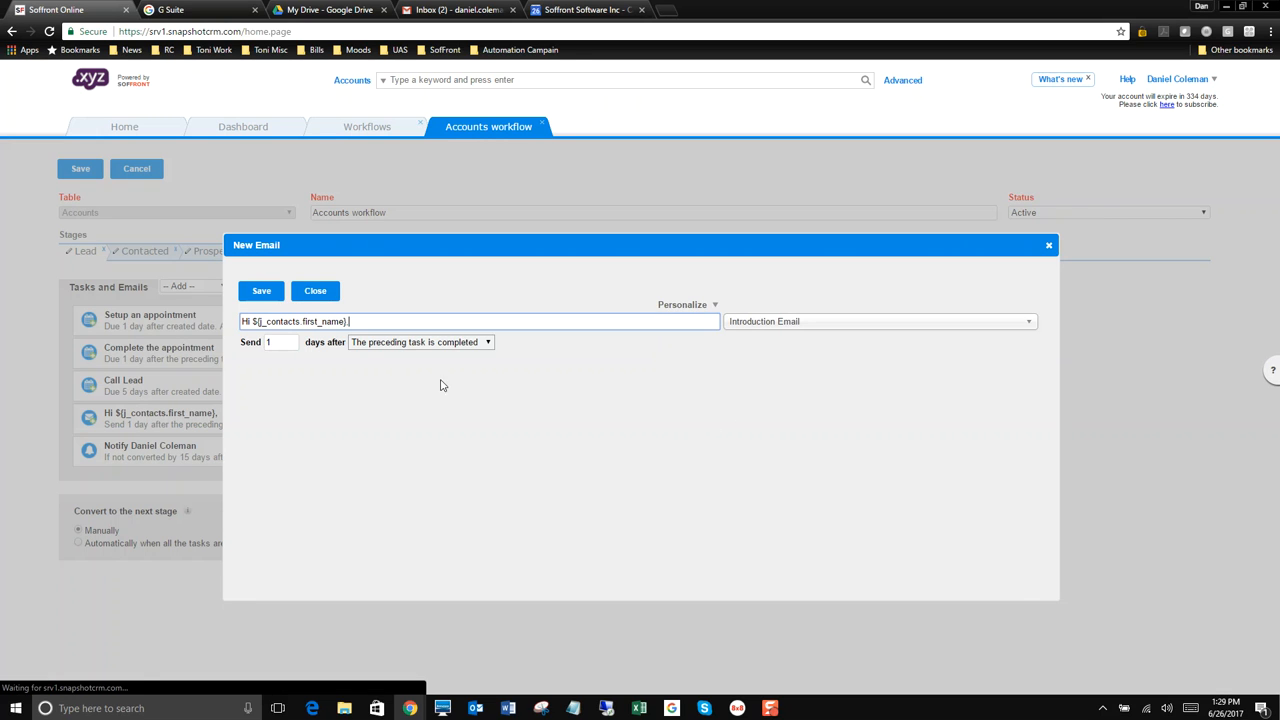
{"action": "left_click", "coordinate": [316, 292]}
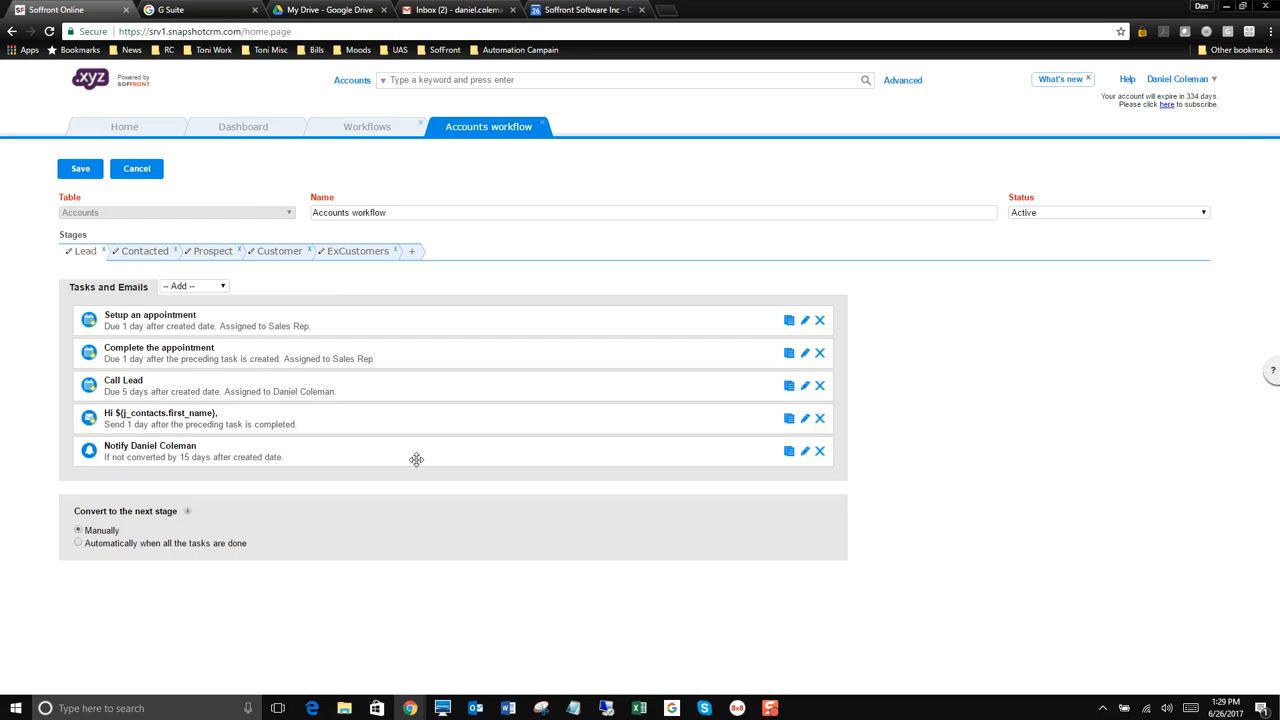
{"action": "left_click", "coordinate": [805, 452]}
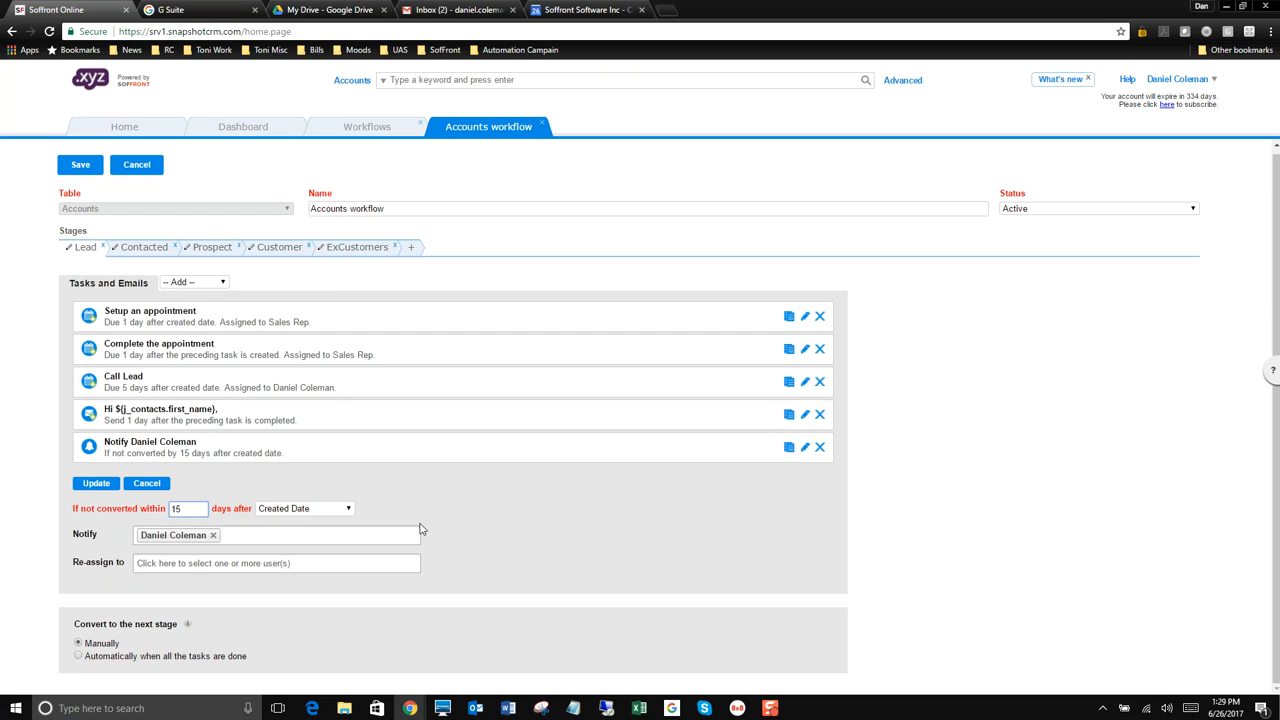
{"action": "left_click", "coordinate": [146, 484]}
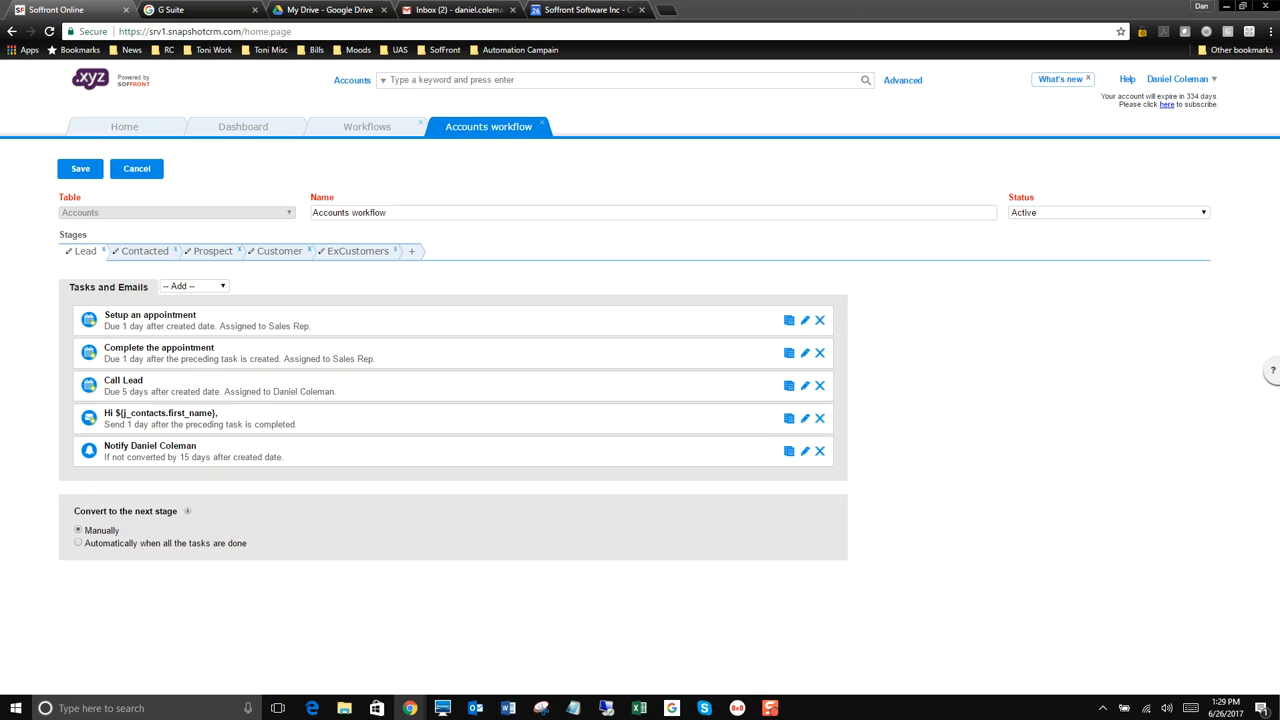
Add a new account with Lead status to the Accounts list, entering the contact's first and last name, and save it
{"action": "left_click", "coordinate": [124, 130]}
{"action": "left_click", "coordinate": [382, 268]}
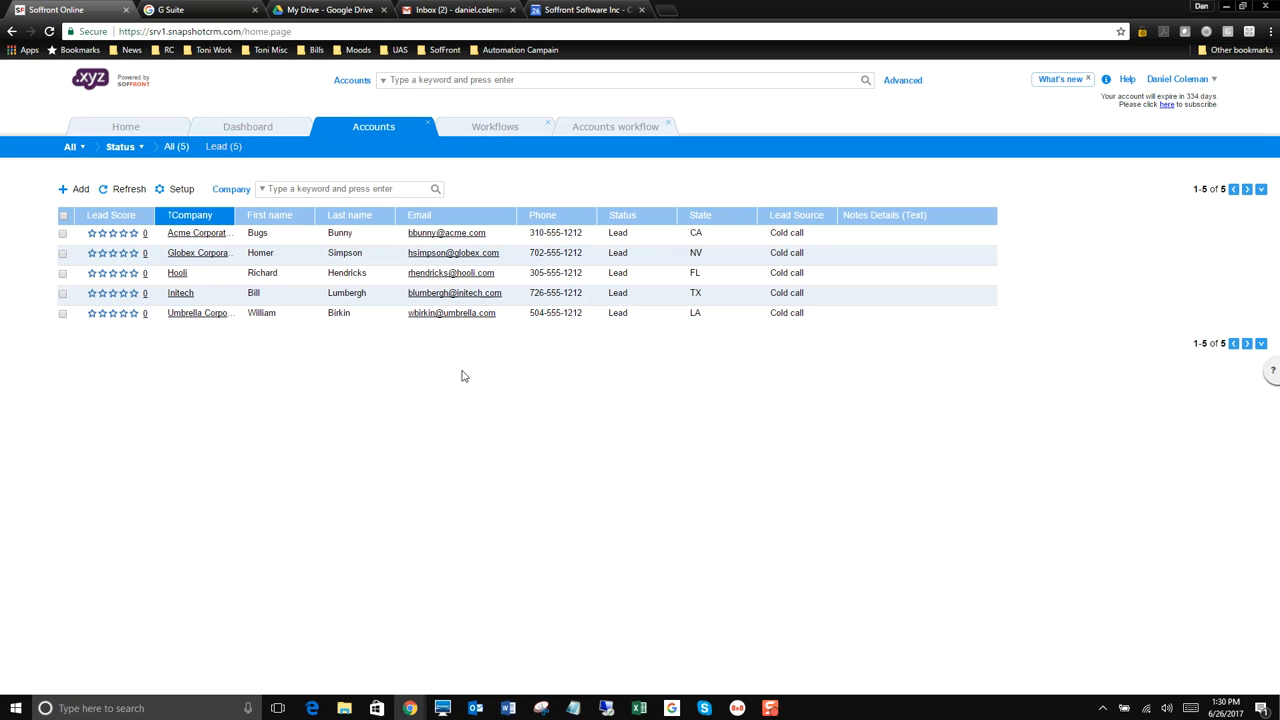
{"action": "left_click", "coordinate": [81, 191]}
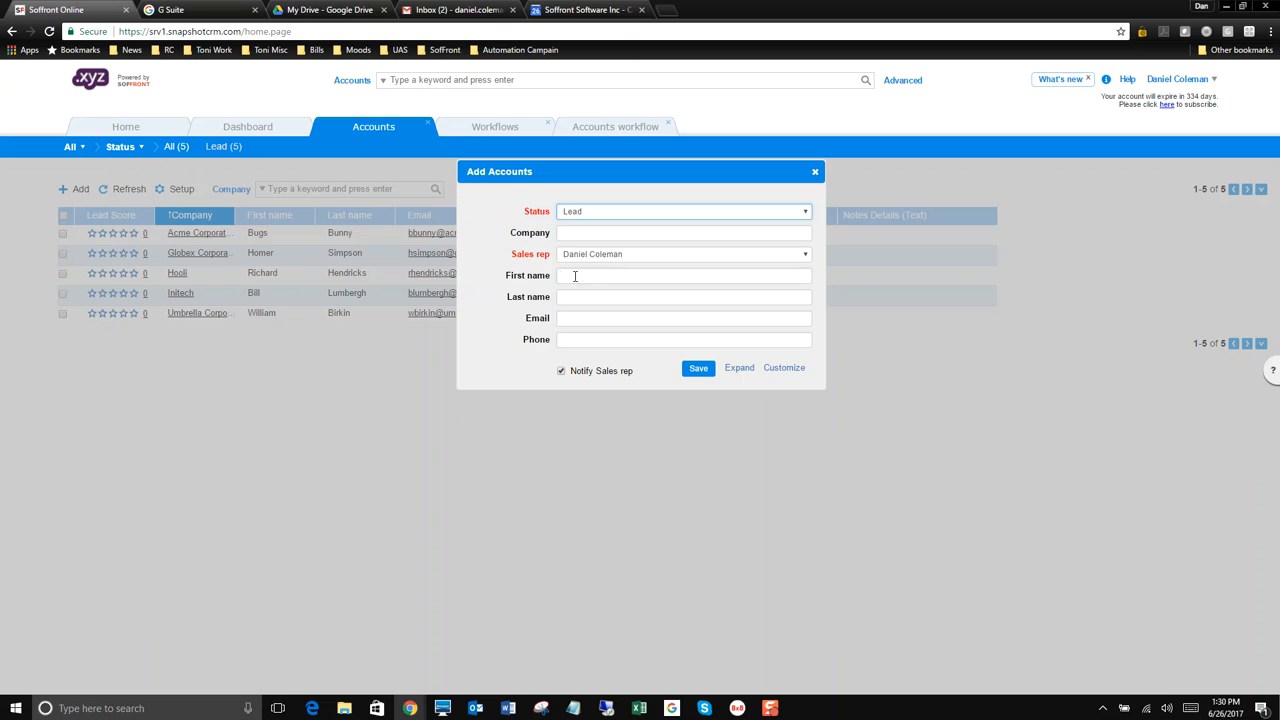
{"action": "left_click", "coordinate": [575, 276]}
{"action": "type", "text": "Jane"}
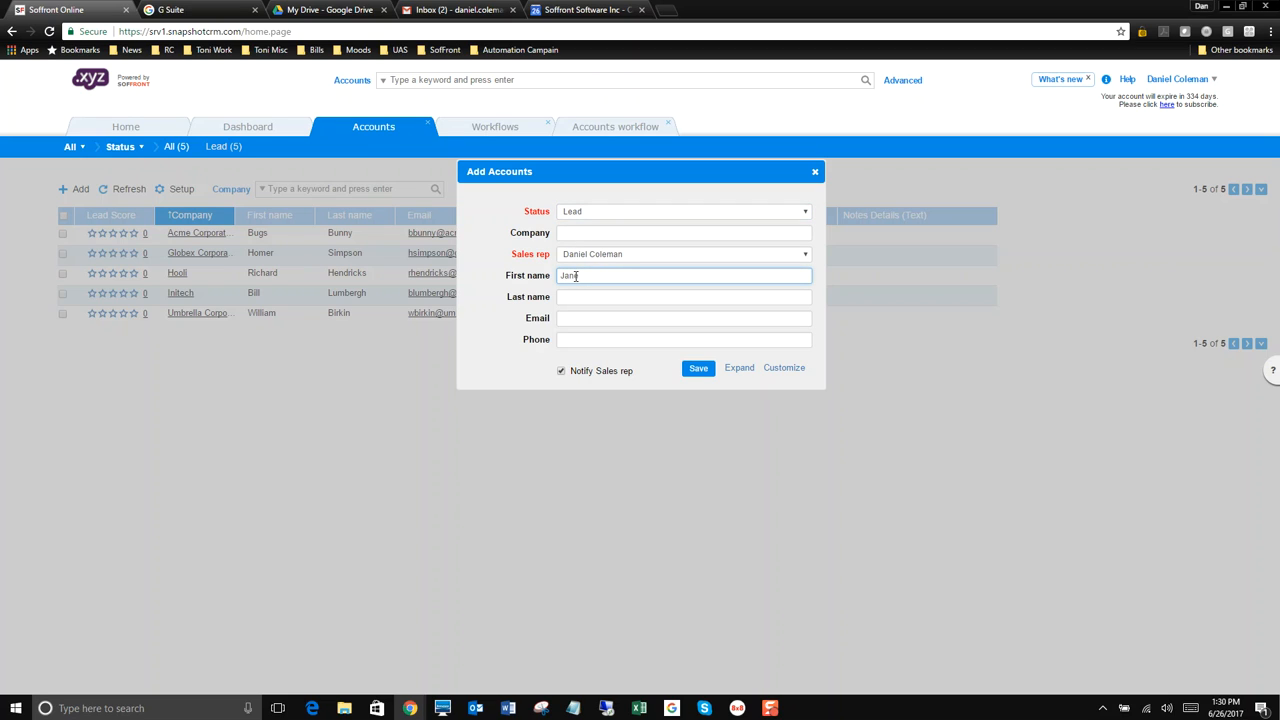
{"action": "key", "text": "Tab"}
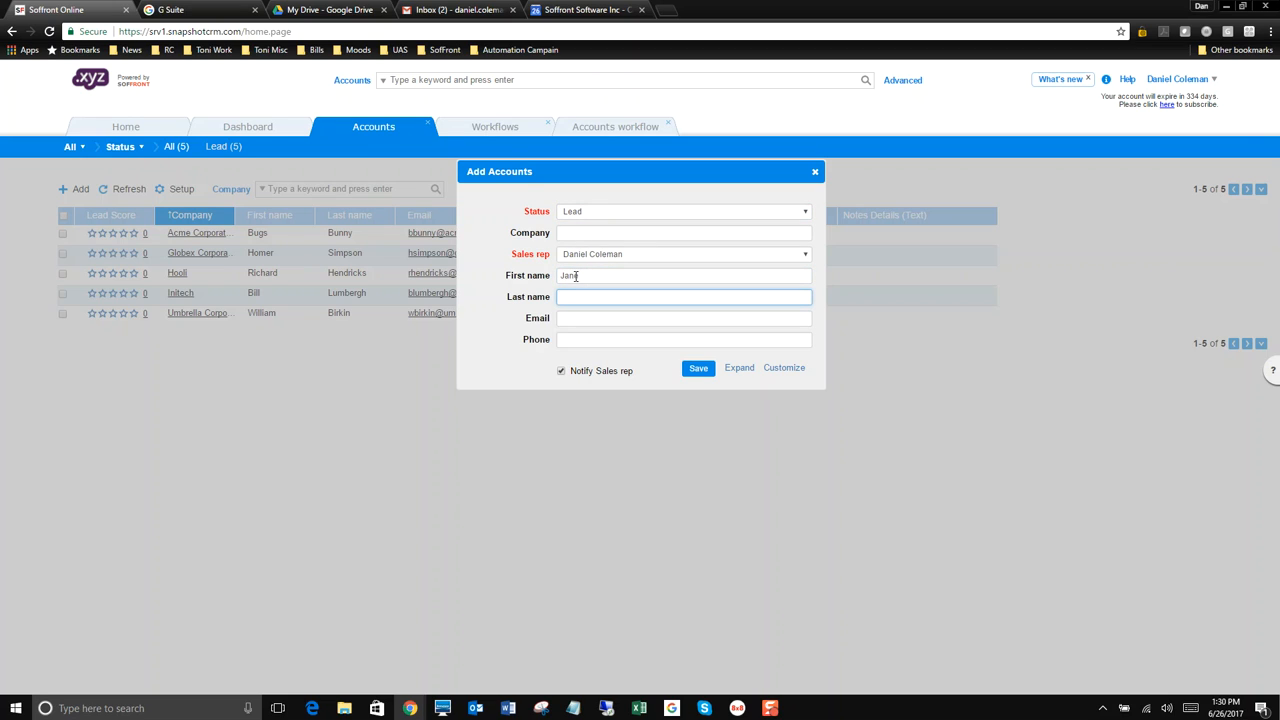
{"action": "type", "text": "Doe"}
{"action": "left_click", "coordinate": [699, 369]}
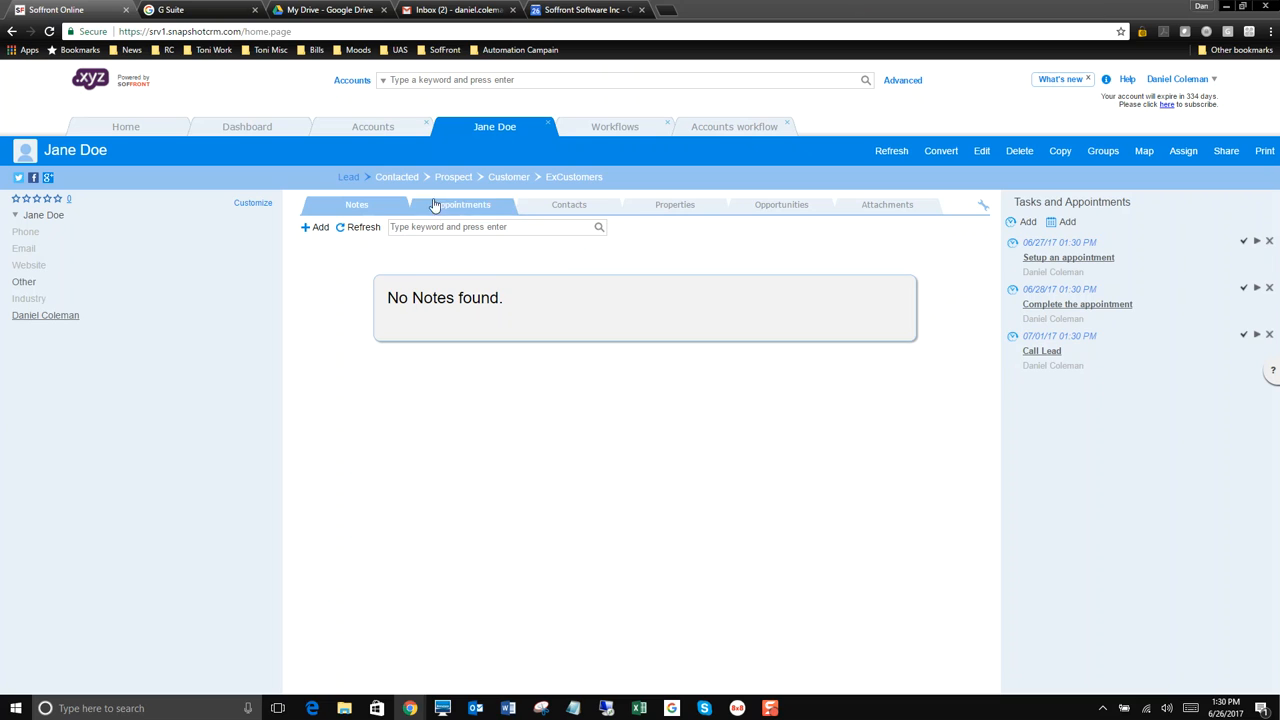
Convert the new account from Lead to Contacted, completing its pending tasks and creating the next tasks
{"action": "left_click", "coordinate": [402, 178]}
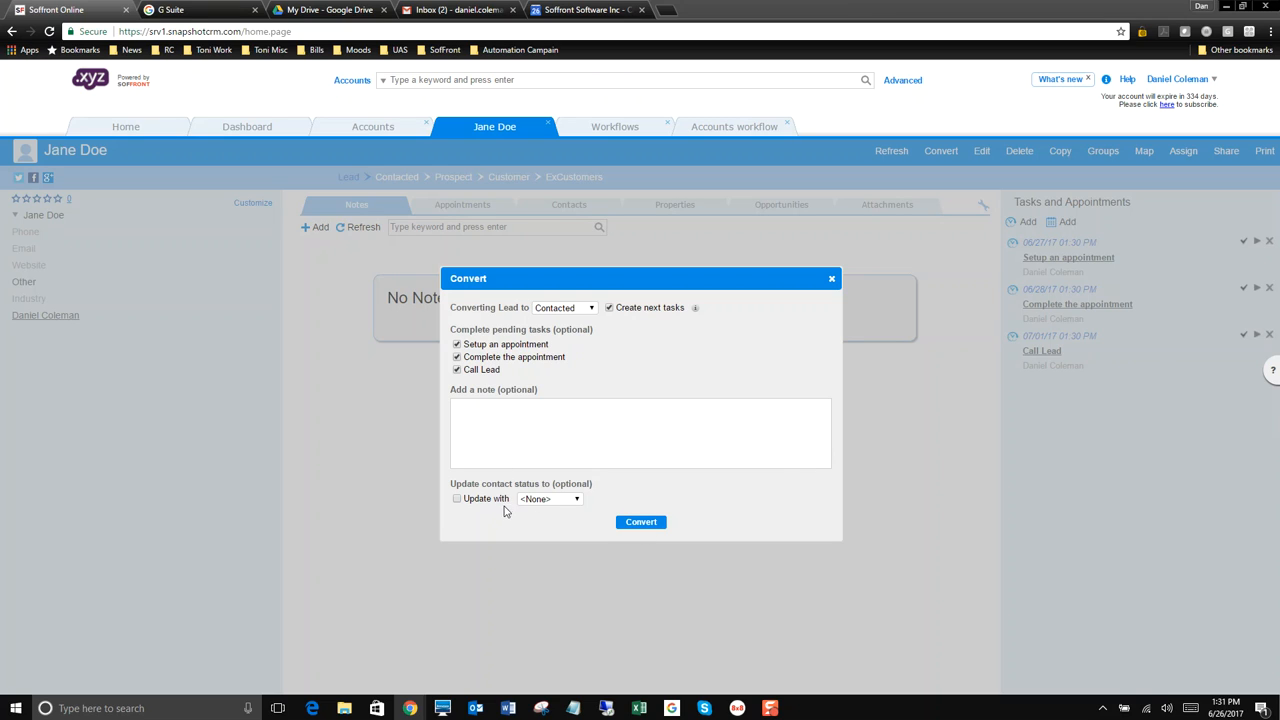
{"action": "left_click", "coordinate": [631, 527]}
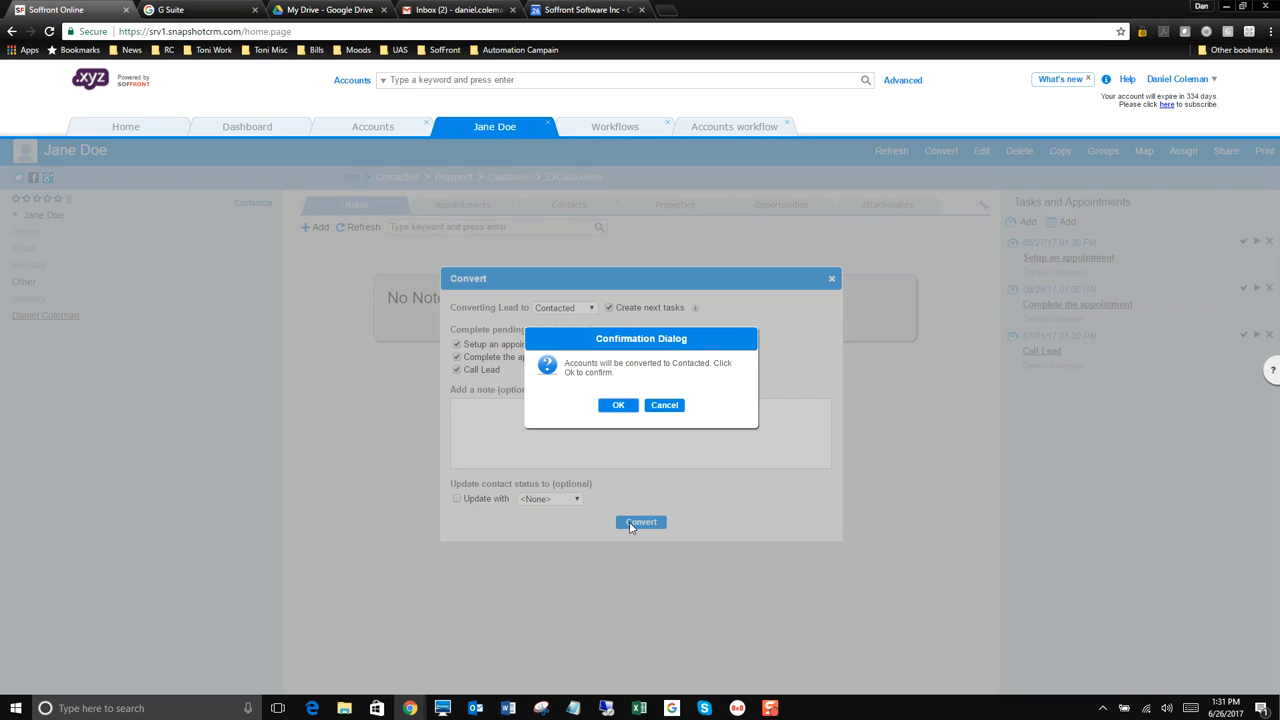
{"action": "left_click", "coordinate": [619, 408]}
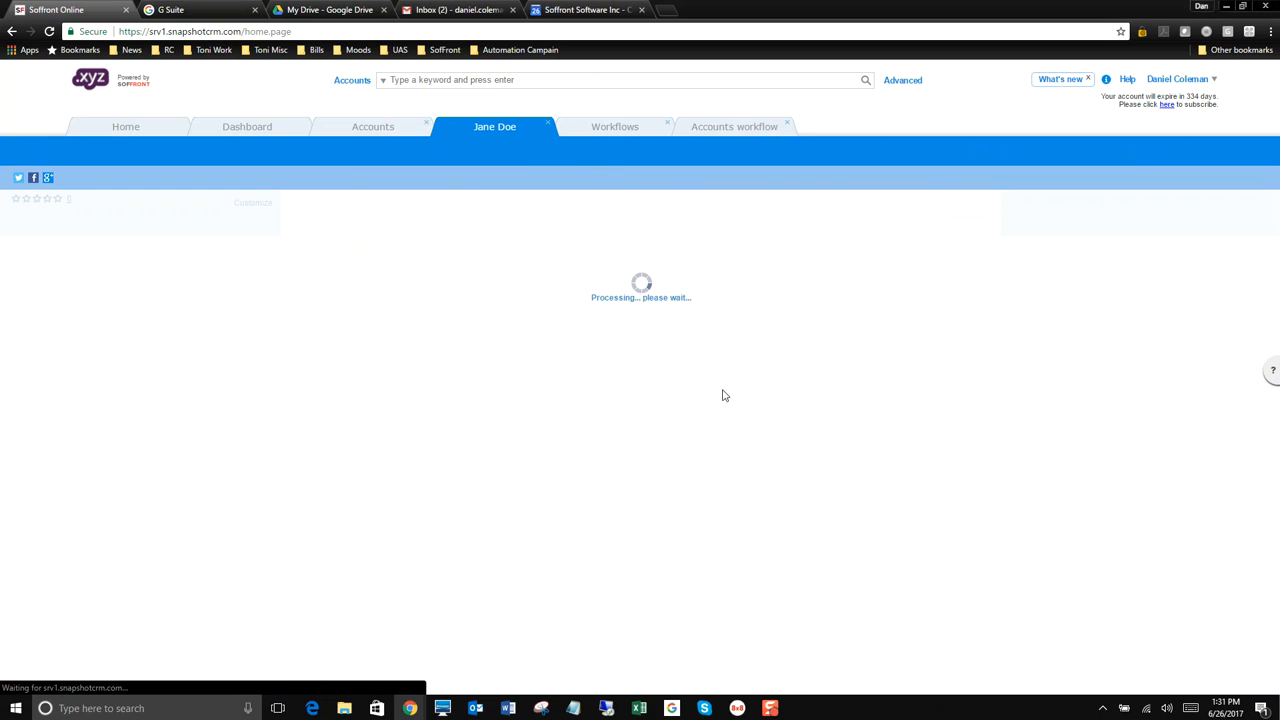